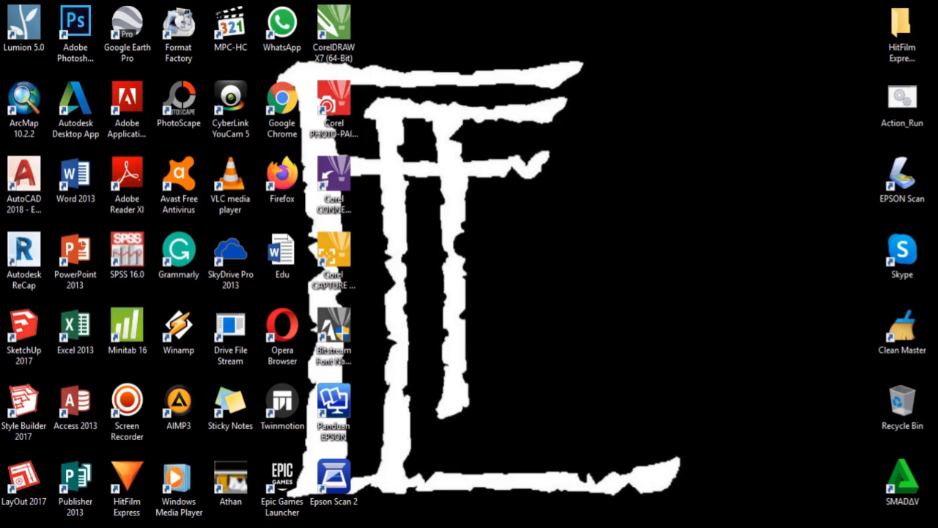
# Switch to the open untitled SketchUp model.
pyautogui.moveTo(251, 526)
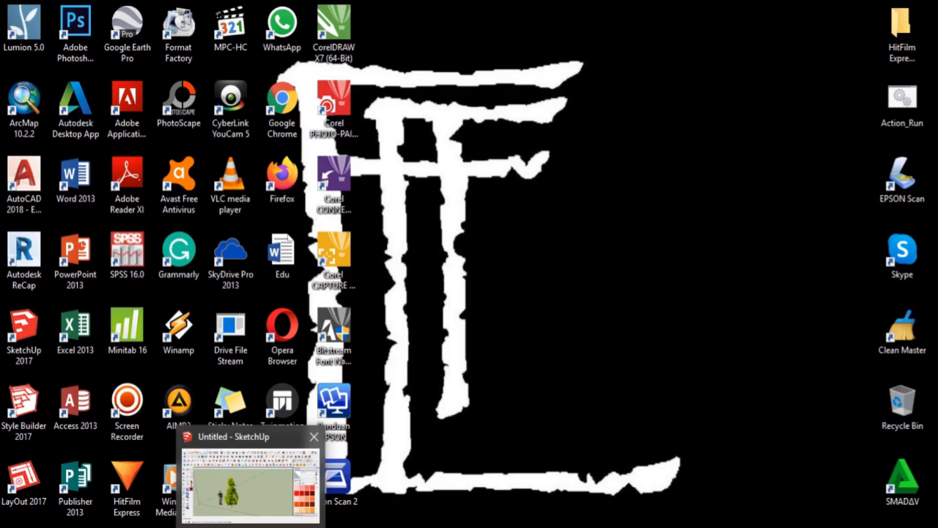
pyautogui.click(249, 484)
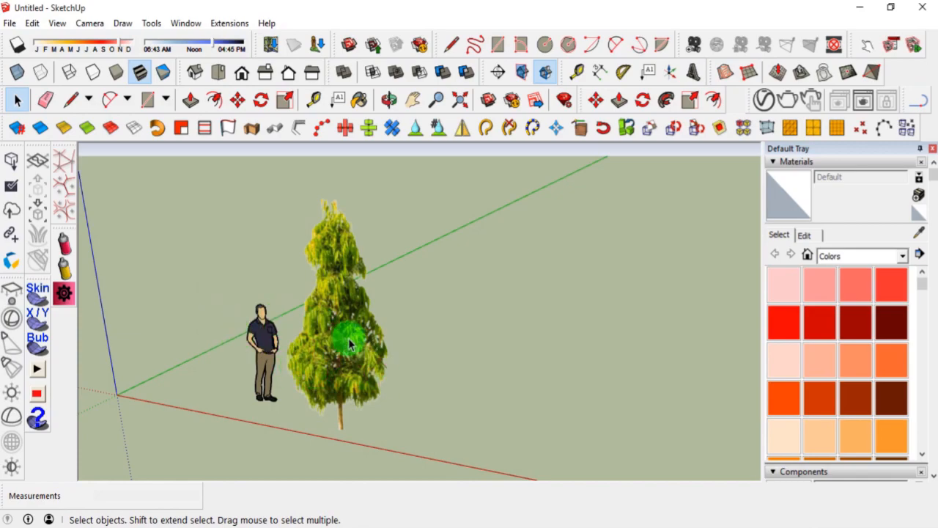
# Examine the person figure and the tree in the model from several angles, selecting each to inspect its bounds.
pyautogui.moveTo(283, 373); pyautogui.dragTo(360, 377, button='middle')
pyautogui.scroll(-3, 340, 349)
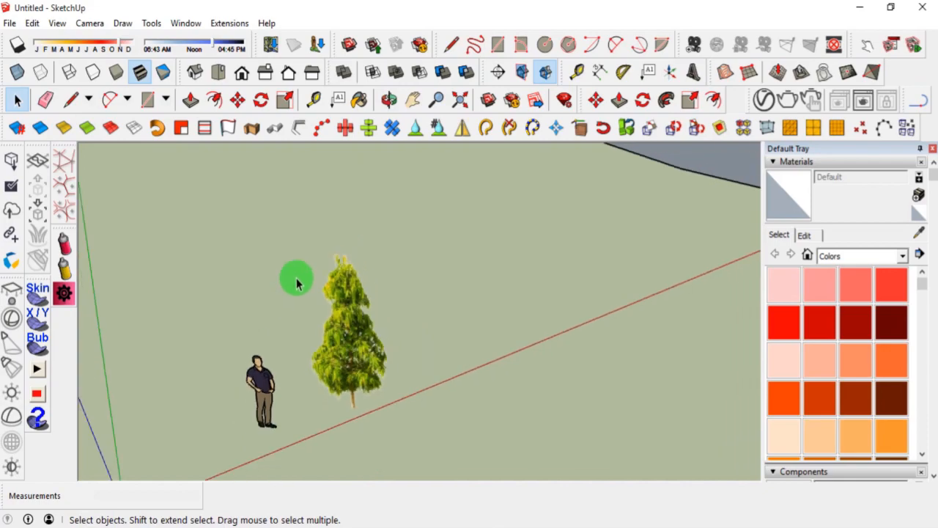
pyautogui.moveTo(373, 299); pyautogui.dragTo(259, 338, button='middle')
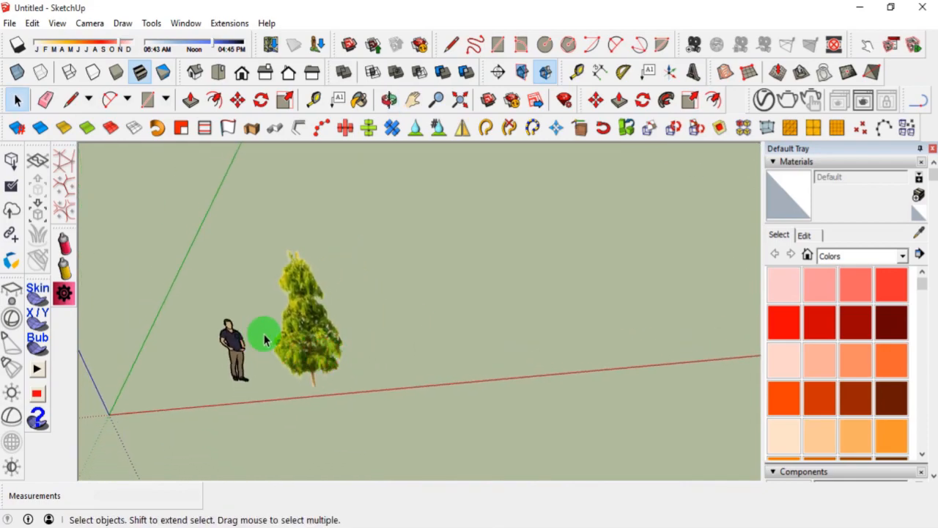
pyautogui.scroll(-2, 267, 335)
pyautogui.scroll(-1, 267, 334)
pyautogui.moveTo(268, 366); pyautogui.dragTo(293, 356, button='middle')
pyautogui.scroll(2, 256, 361)
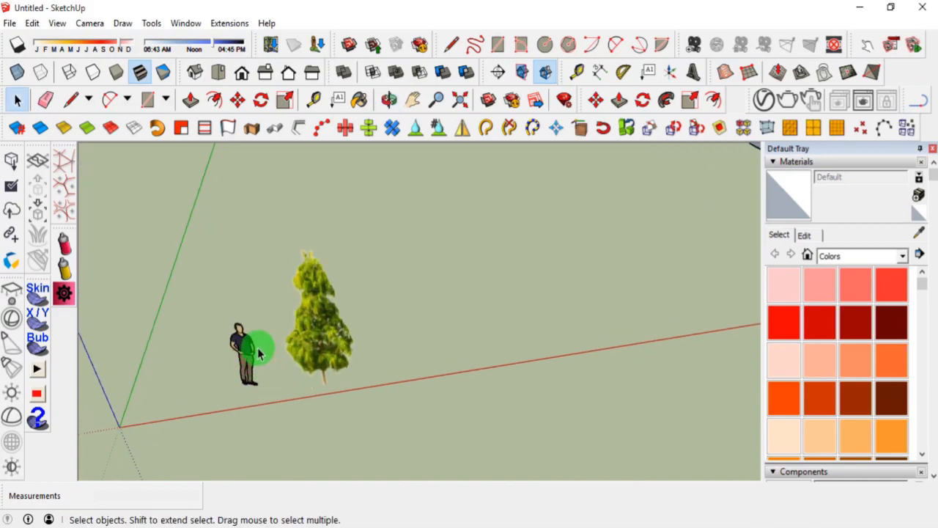
pyautogui.scroll(3, 246, 356)
pyautogui.click(244, 356)
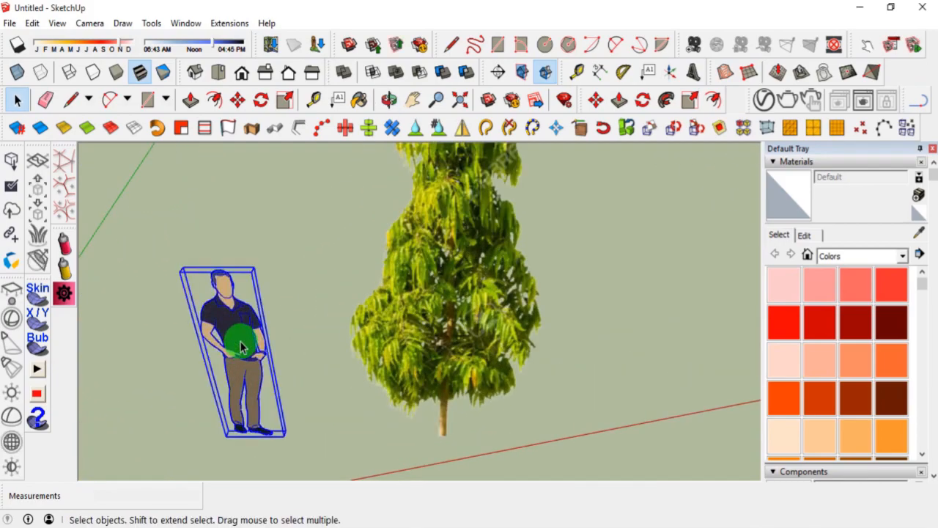
pyautogui.scroll(-2, 378, 352)
pyautogui.click(389, 322)
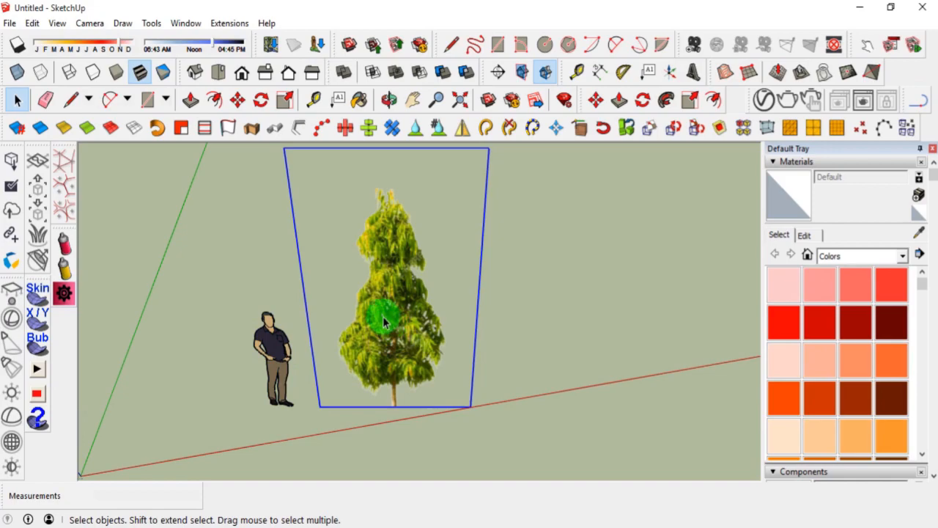
pyautogui.scroll(-1, 347, 354)
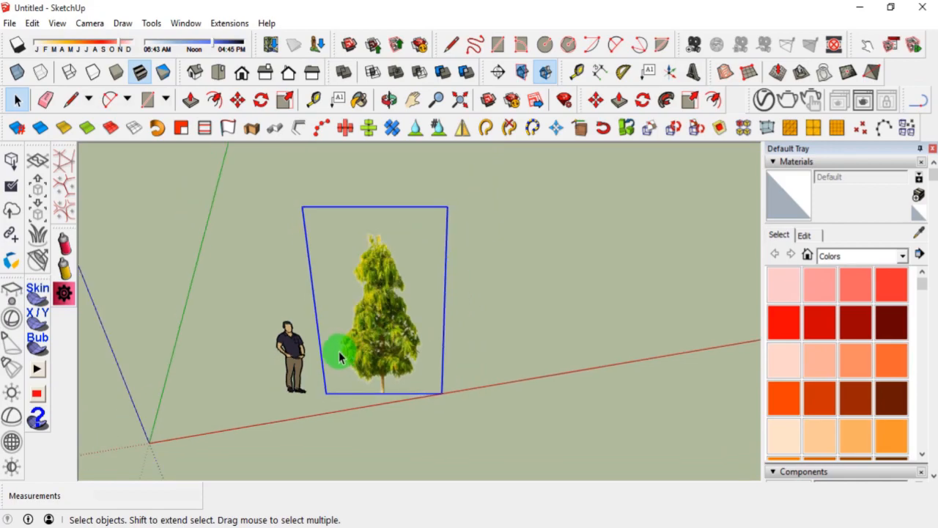
pyautogui.scroll(-2, 338, 351)
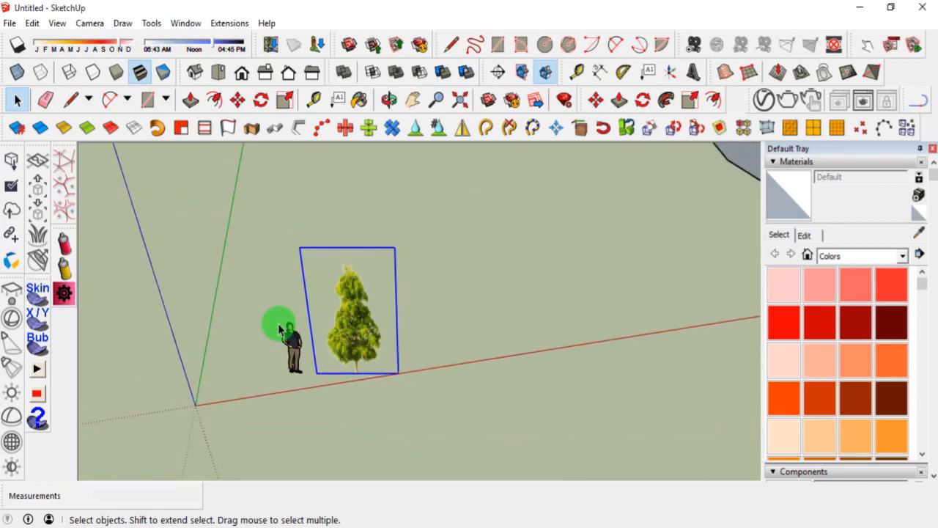
# Copy the person figure with the Move tool and place the duplicate in front of the original near the red axis.
pyautogui.scroll(2, 297, 344)
pyautogui.click(279, 343)
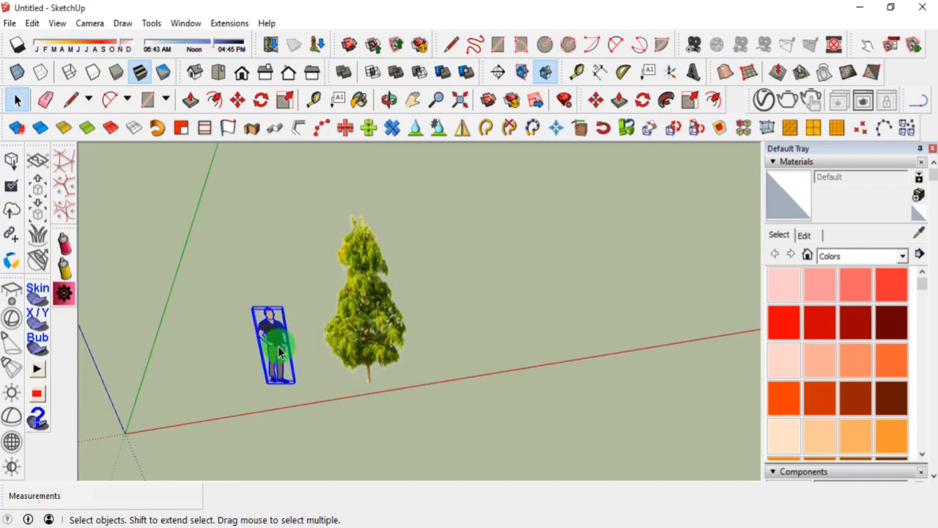
pyautogui.press('m')
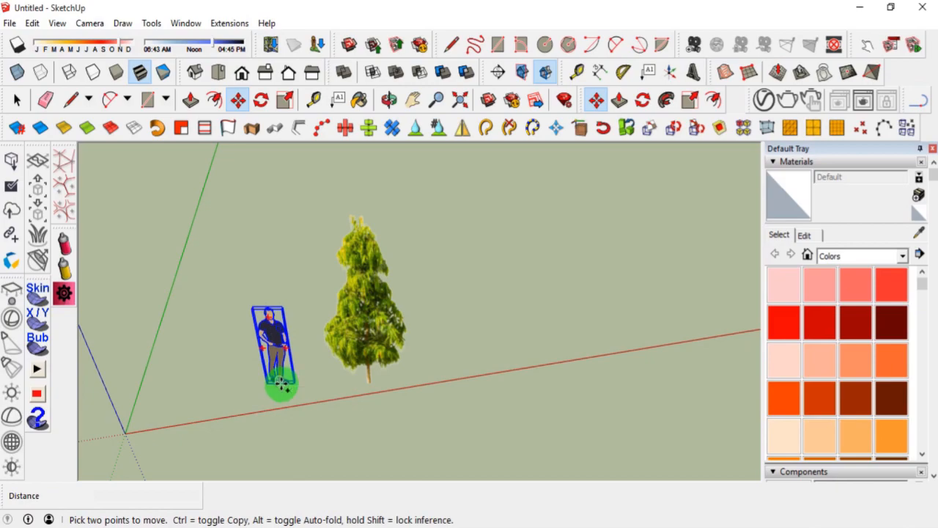
pyautogui.click(282, 386)
pyautogui.press('ctrl')
pyautogui.moveTo(193, 383); pyautogui.dragTo(268, 412, button='middle')
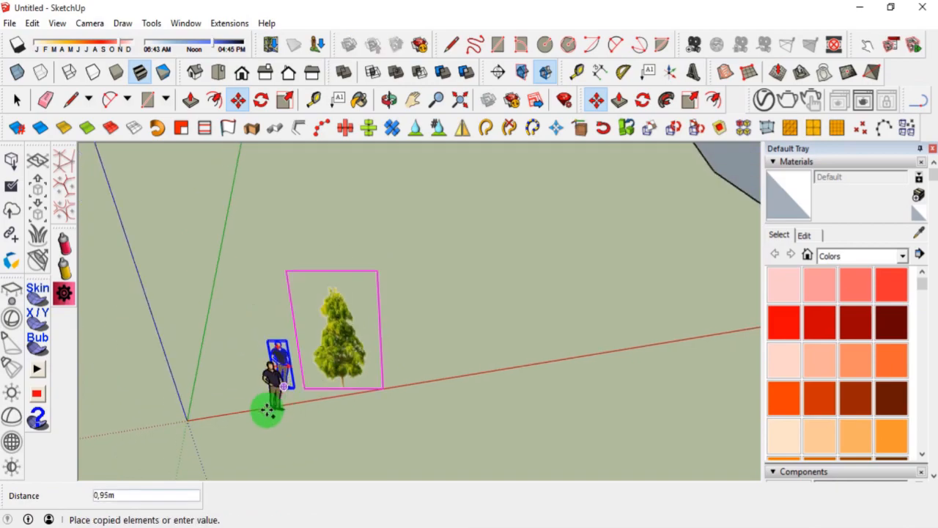
pyautogui.click(268, 412)
pyautogui.click(17, 99)
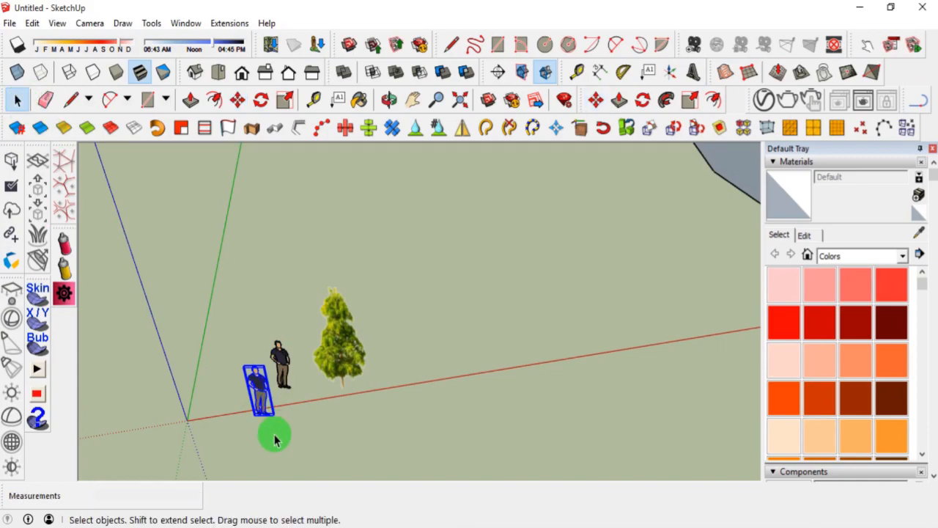
# Copy both person figures together about 2.29 m toward the green axis.
pyautogui.keyDown('shift'); pyautogui.click(281, 363); pyautogui.keyUp('shift')
pyautogui.press('m')
pyautogui.click(288, 417)
pyautogui.press('ctrl')
pyautogui.click(229, 389)
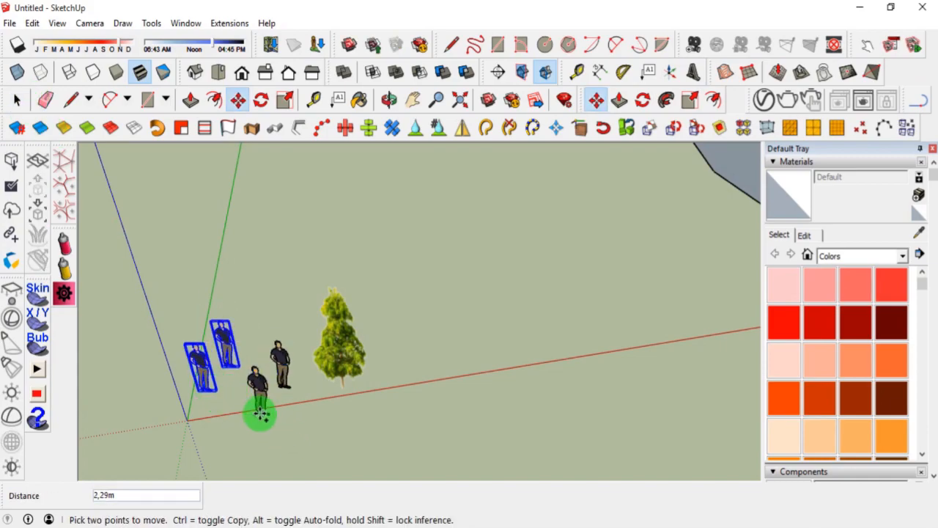
pyautogui.click(16, 99)
# Select three of the four person figures and copy them about 2.17 m toward the origin.
pyautogui.click(271, 379)
pyautogui.keyDown('shift'); pyautogui.click(277, 373); pyautogui.keyUp('shift')
pyautogui.click(224, 342)
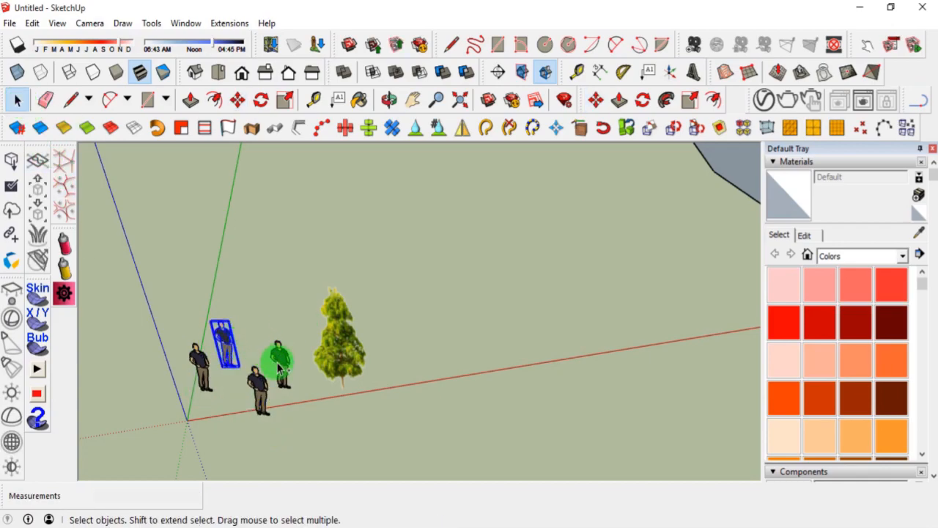
pyautogui.click(285, 364)
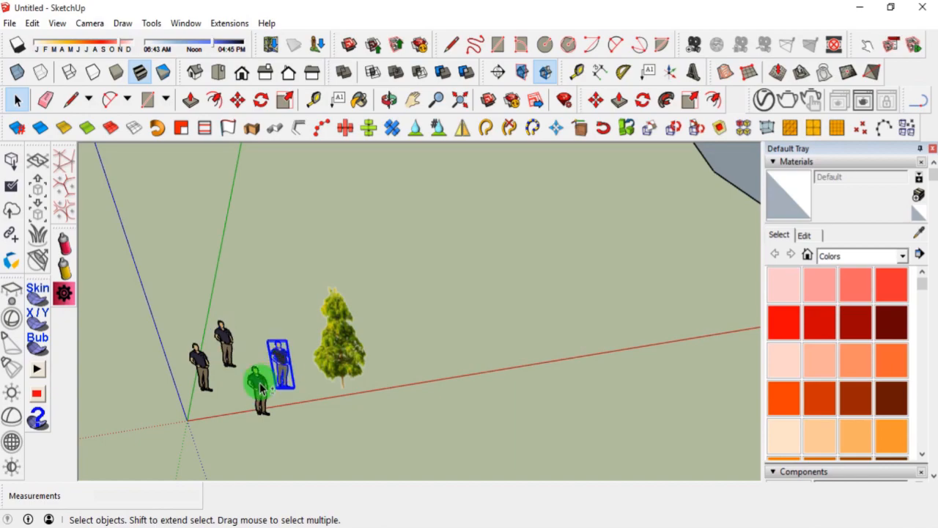
pyautogui.keyDown('shift'); pyautogui.click(258, 383); pyautogui.keyUp('shift')
pyautogui.keyDown('shift'); pyautogui.click(231, 346); pyautogui.keyUp('shift')
pyautogui.press('m')
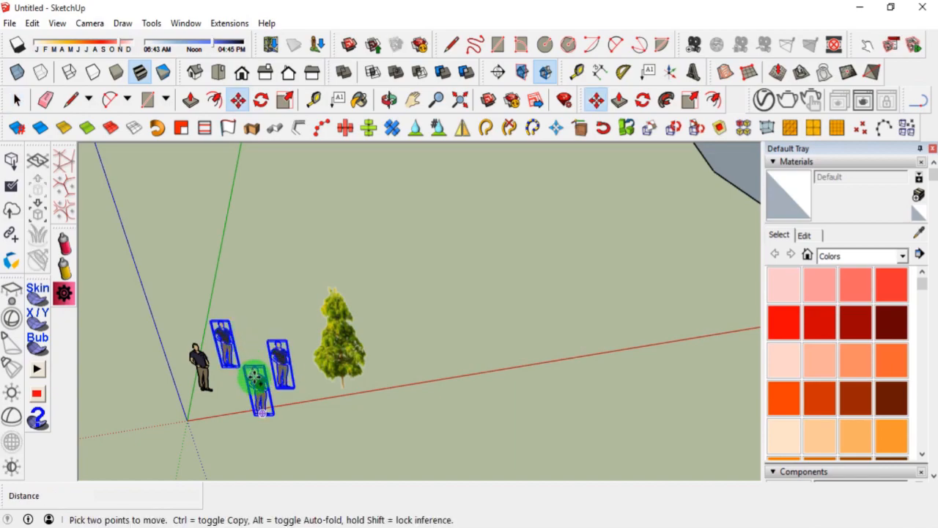
pyautogui.click(270, 425)
pyautogui.press('ctrl')
pyautogui.scroll(-3, 279, 359)
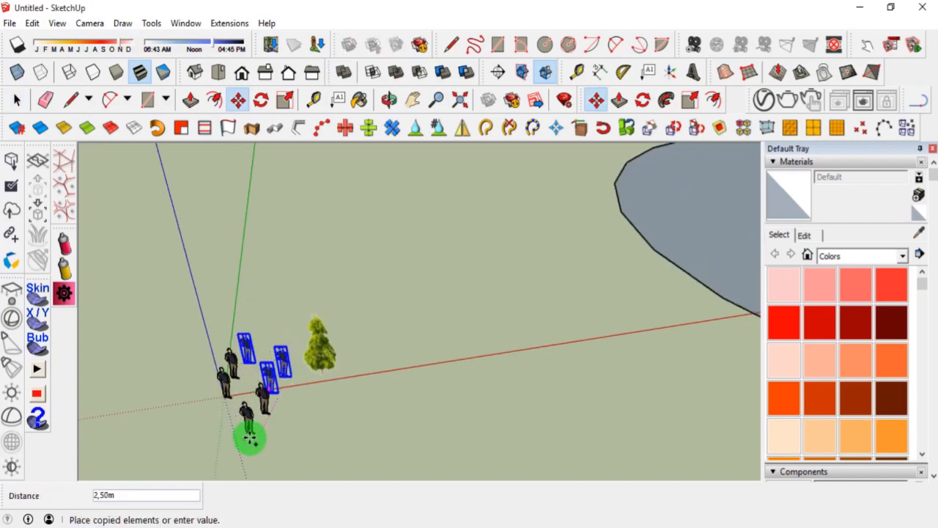
pyautogui.click(235, 420)
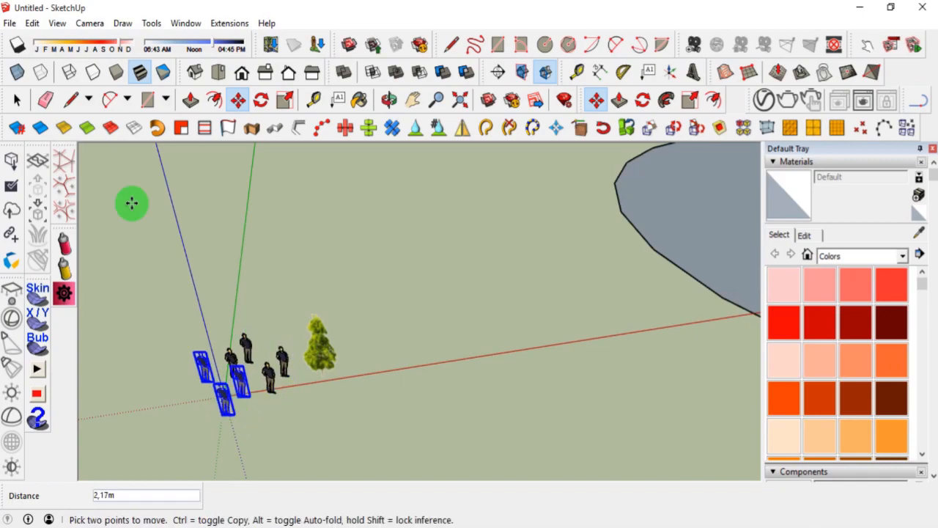
pyautogui.click(16, 99)
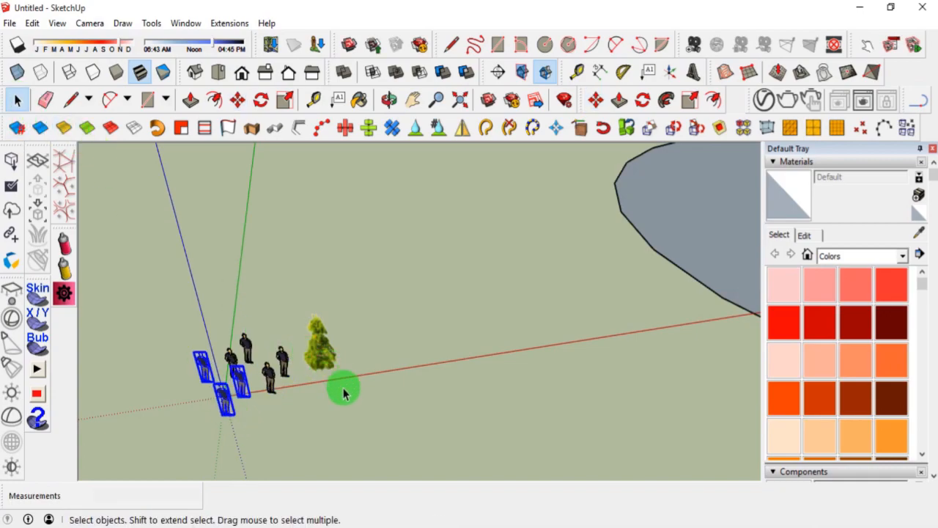
# Undo all the person copies so that only the original figure and the tree are left.
pyautogui.click(276, 425)
pyautogui.hotkey('ctrl', 'z')
pyautogui.hotkey('ctrl', 'z')
pyautogui.hotkey('ctrl', 'z')
pyautogui.hotkey('ctrl', 'z')
pyautogui.hotkey('ctrl', 'z')
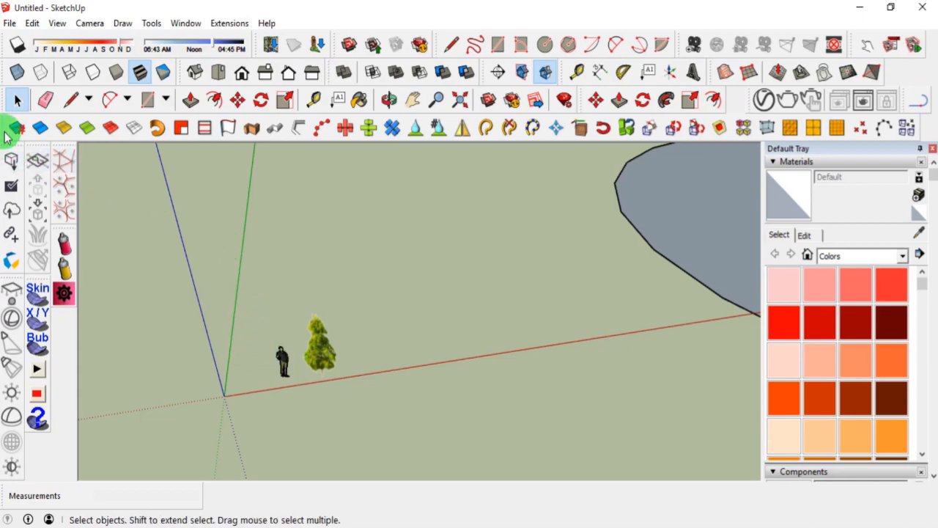
# Float the JHS PowerBar toolbar and dock it back in place, and shift the docked side plugin toolbars and restore them.
pyautogui.moveTo(4, 127); pyautogui.dragTo(541, 202)
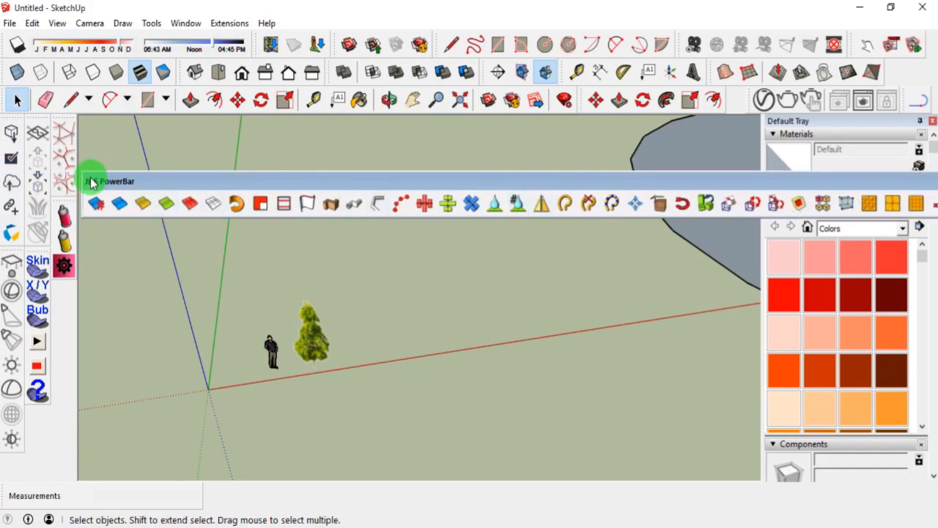
pyautogui.moveTo(96, 181); pyautogui.dragTo(3, 114)
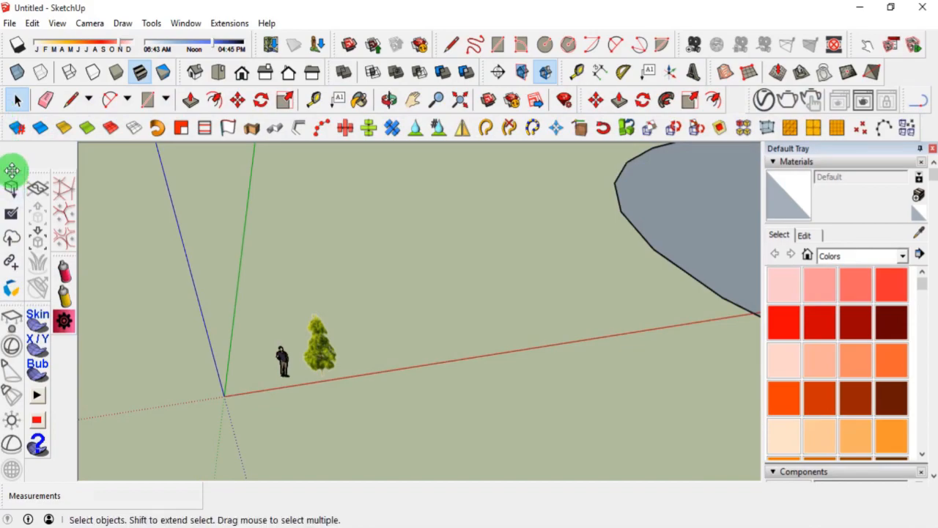
pyautogui.moveTo(12, 173); pyautogui.dragTo(63, 140)
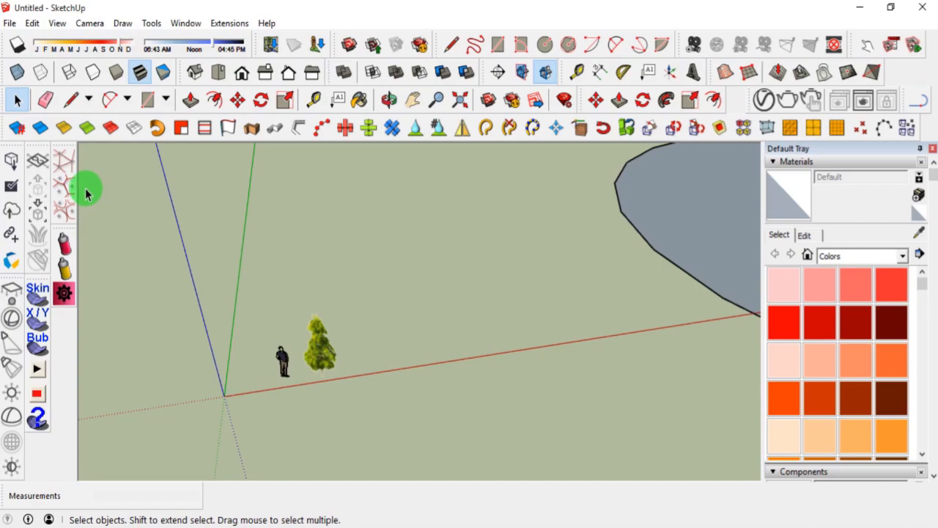
pyautogui.moveTo(69, 227)
pyautogui.mouseDown()
pyautogui.moveTo(125, 218)
pyautogui.moveTo(176, 192)
pyautogui.moveTo(168, 202)
pyautogui.moveTo(176, 212)
pyautogui.moveTo(67, 233)
pyautogui.moveTo(56, 230)
pyautogui.moveTo(53, 205)
pyautogui.mouseUp()
# Draw a two-point arc on the ground beyond the tree, crossing the red axis, with a bulge of about 1.96 m.
pyautogui.moveTo(210, 320); pyautogui.dragTo(348, 360, button='middle')
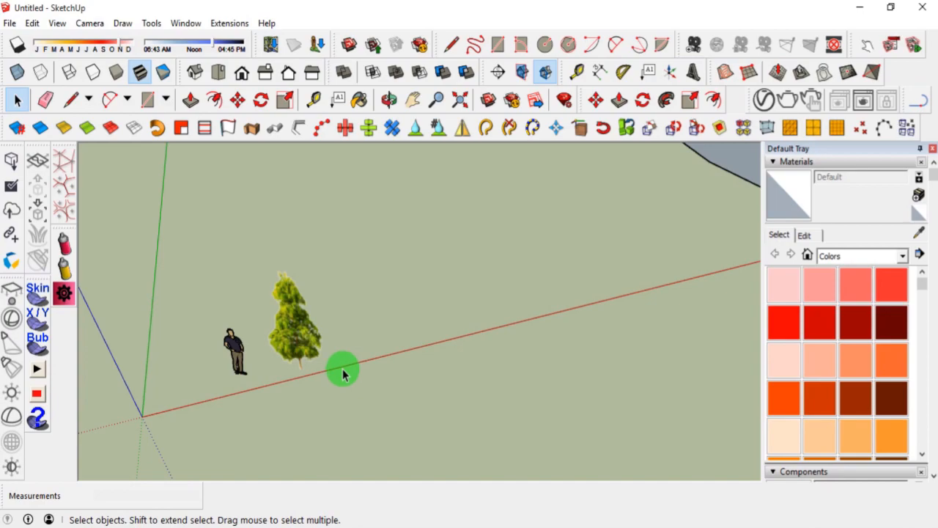
pyautogui.moveTo(226, 330); pyautogui.dragTo(367, 321, button='middle')
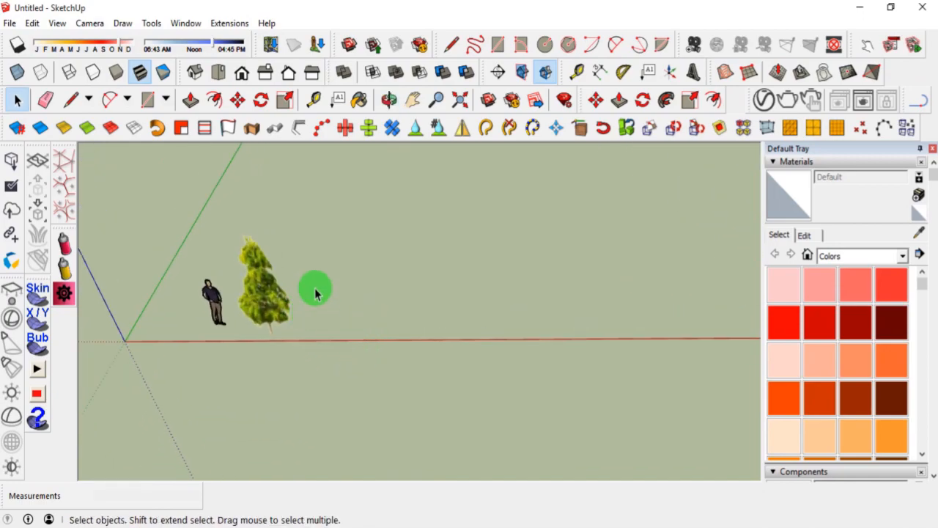
pyautogui.press('a')
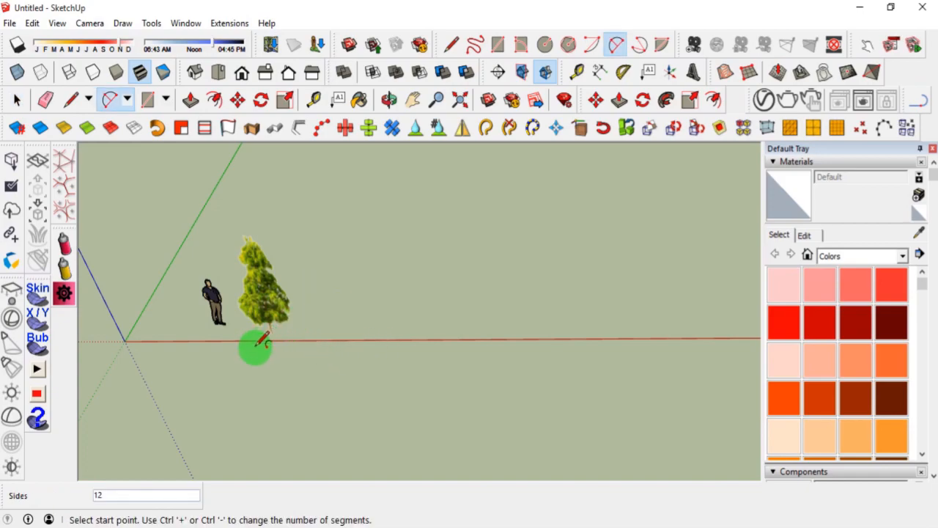
pyautogui.scroll(1, 348, 316)
pyautogui.click(345, 312)
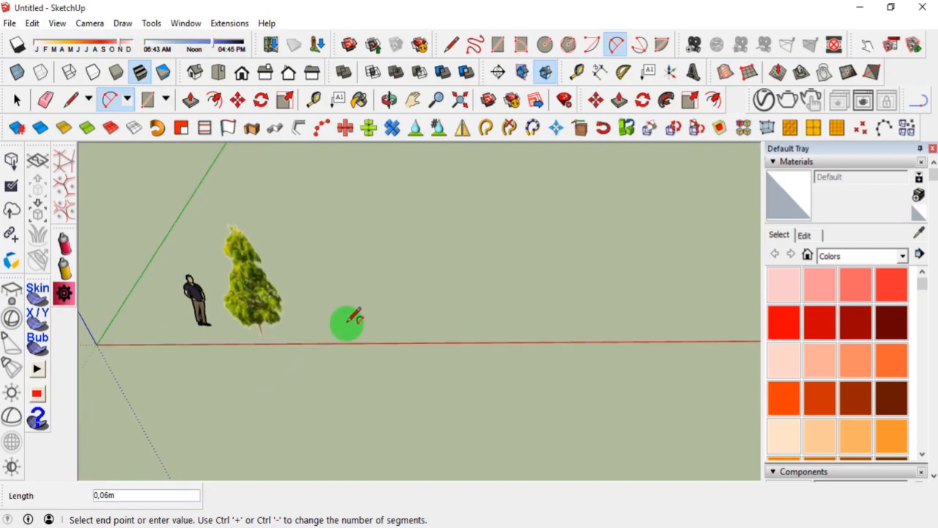
pyautogui.click(471, 310)
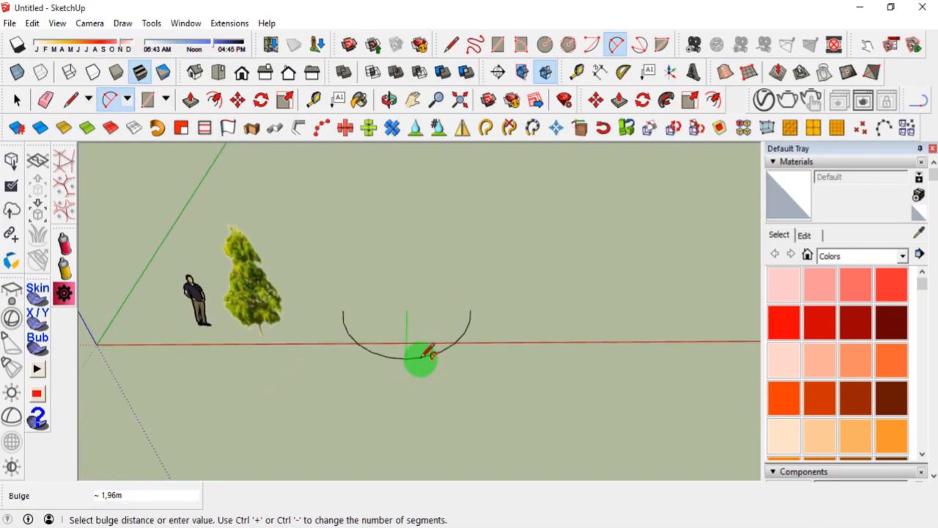
pyautogui.click(423, 356)
# Extend the arc into a winding path with two more connected tangent arcs, the last spanning about 8.09 m.
pyautogui.click(471, 310)
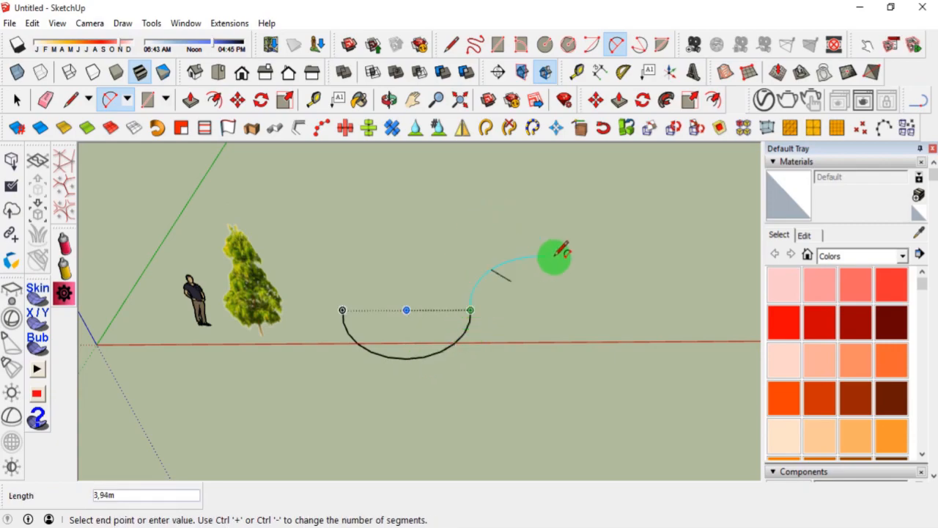
pyautogui.click(593, 256)
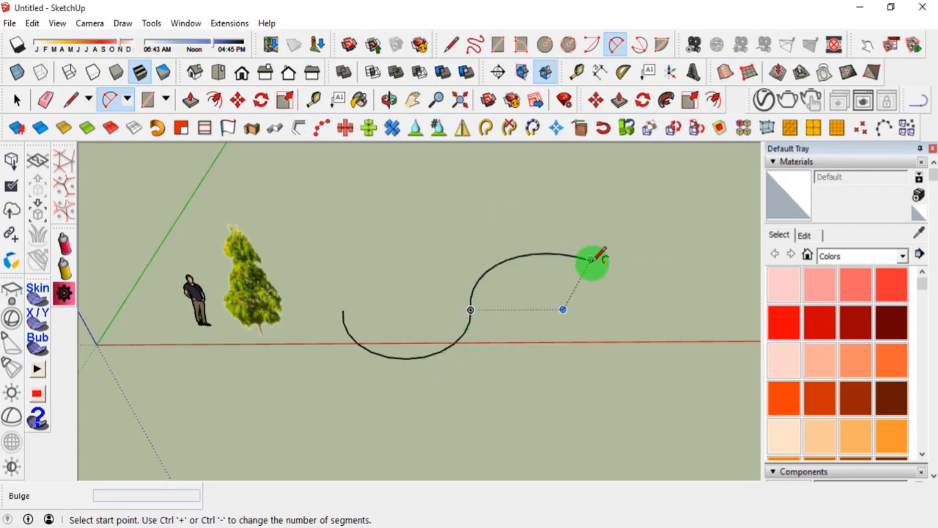
pyautogui.click(592, 257)
pyautogui.scroll(-4, 550, 227)
pyautogui.scroll(-3, 557, 249)
pyautogui.scroll(5, 601, 268)
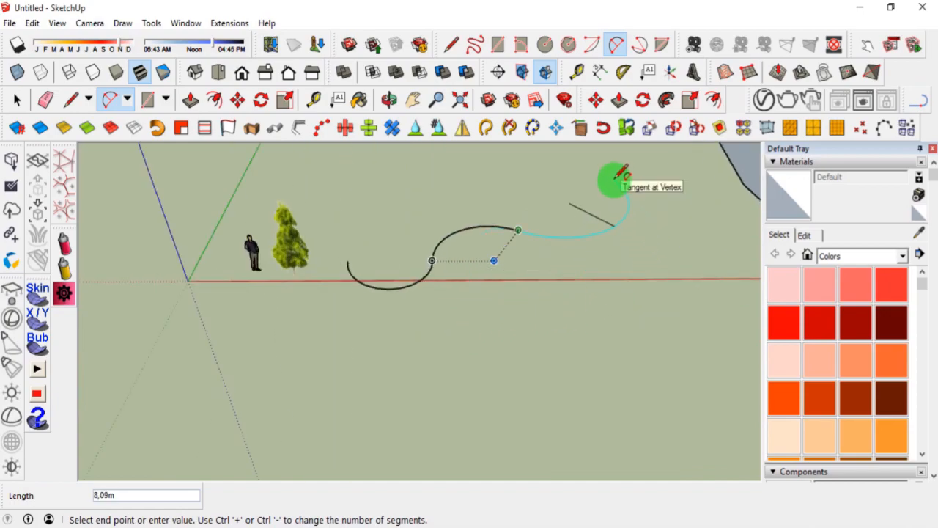
pyautogui.doubleClick(616, 178)
pyautogui.click(18, 101)
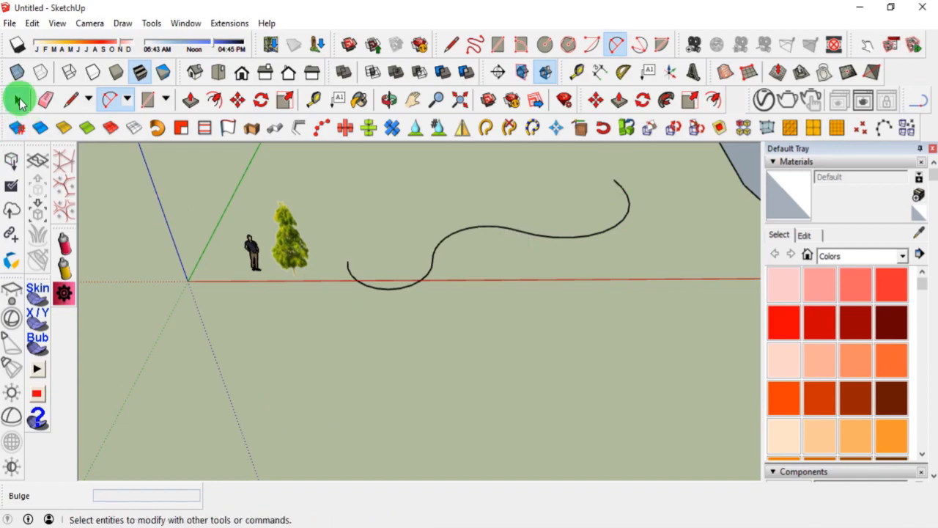
# Select each of the path's three arcs in turn to check whether they are separate segments.
pyautogui.moveTo(426, 320); pyautogui.dragTo(651, 248, button='middle')
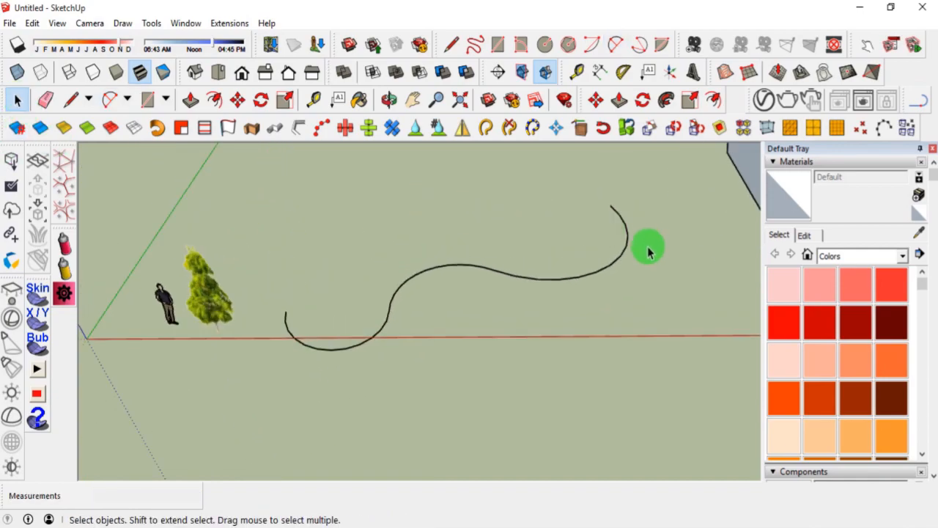
pyautogui.scroll(2, 651, 248)
pyautogui.click(216, 367)
pyautogui.click(338, 304)
pyautogui.click(493, 286)
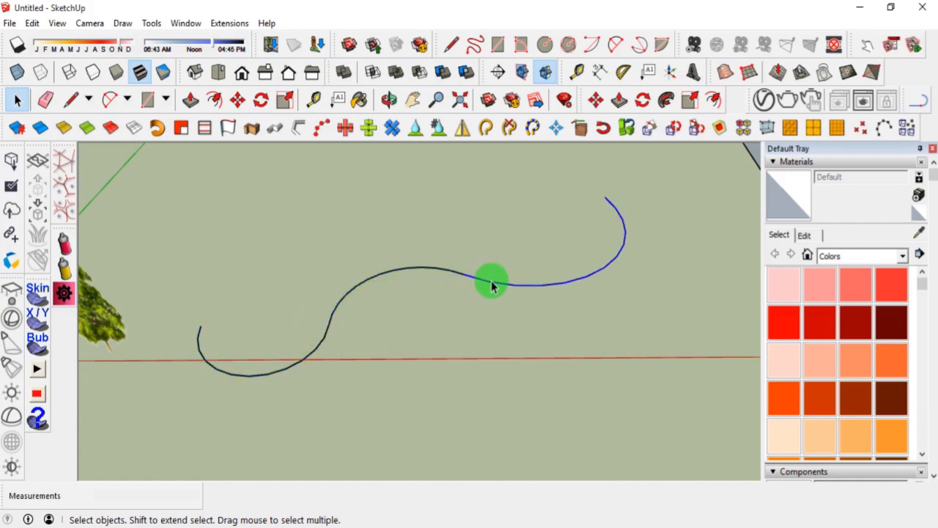
# Check the individual arcs of the winding path again and select all three together.
pyautogui.scroll(-1, 370, 294)
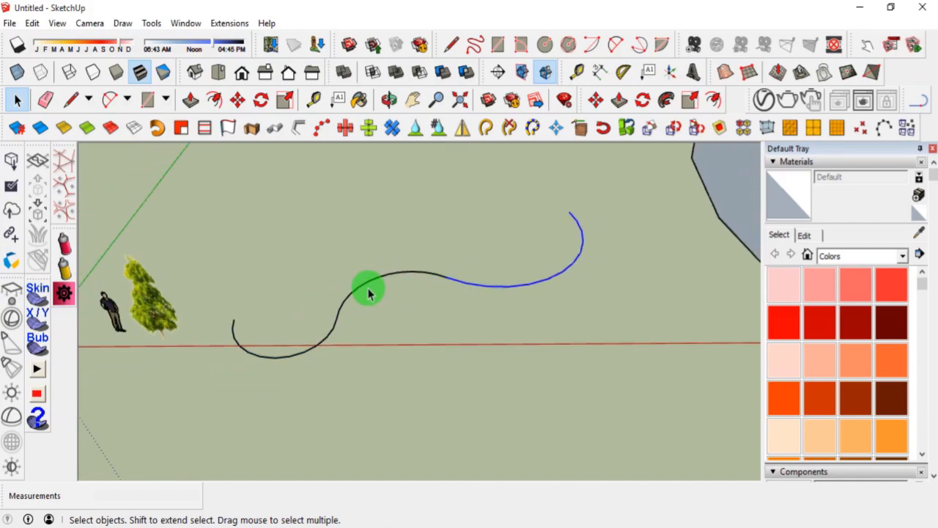
pyautogui.click(309, 350)
pyautogui.click(382, 278)
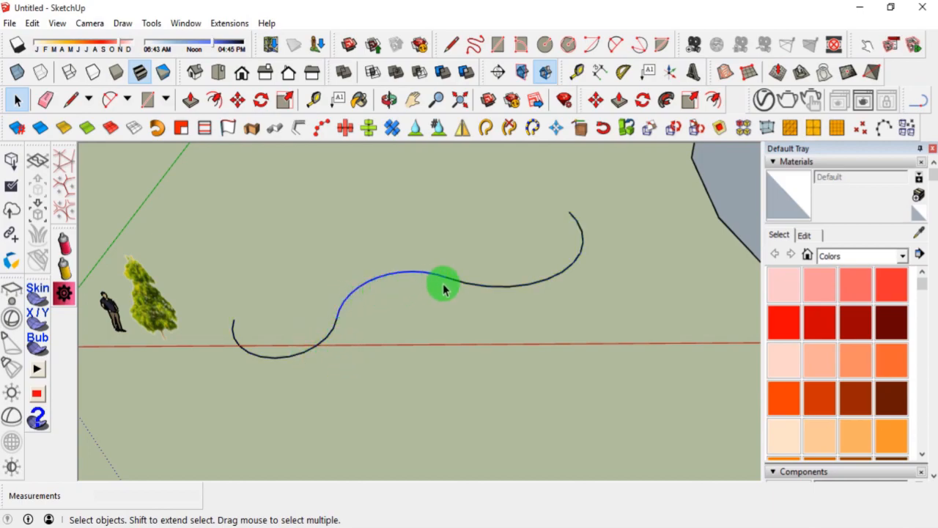
pyautogui.click(457, 281)
pyautogui.moveTo(535, 415); pyautogui.dragTo(264, 189)
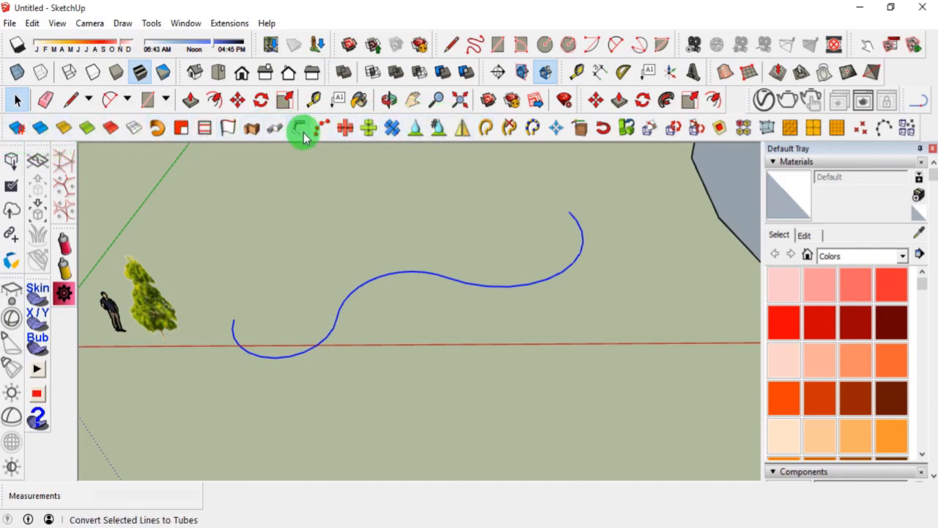
pyautogui.click(18, 104)
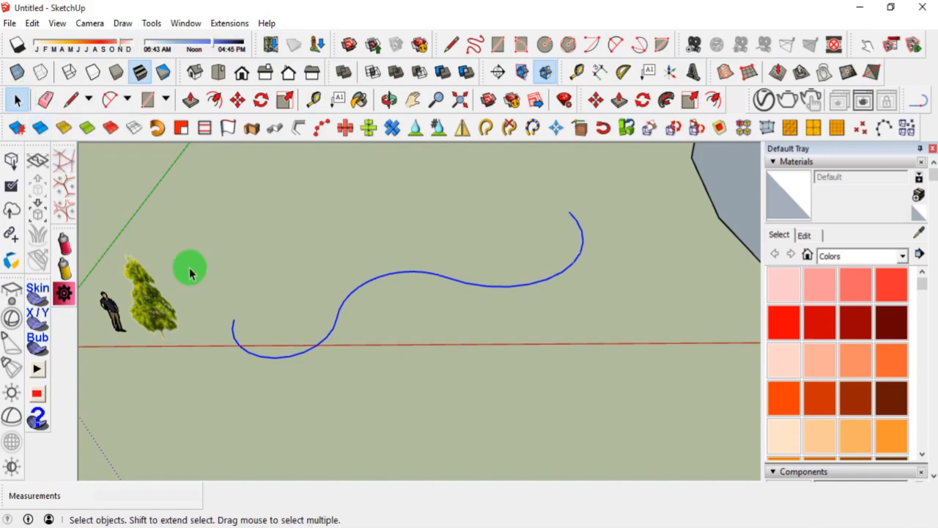
# Select the tree and move it about 2.45 m by its base midpoint onto the start point of the winding path.
pyautogui.moveTo(367, 295); pyautogui.dragTo(199, 310, button='middle')
pyautogui.click(209, 310)
pyautogui.click(176, 354)
pyautogui.click(219, 316)
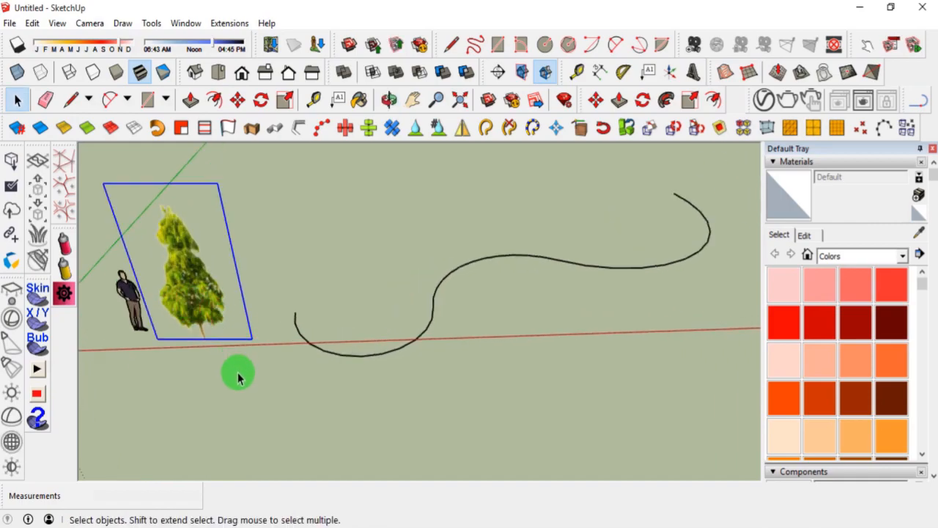
pyautogui.press('m')
pyautogui.click(204, 339)
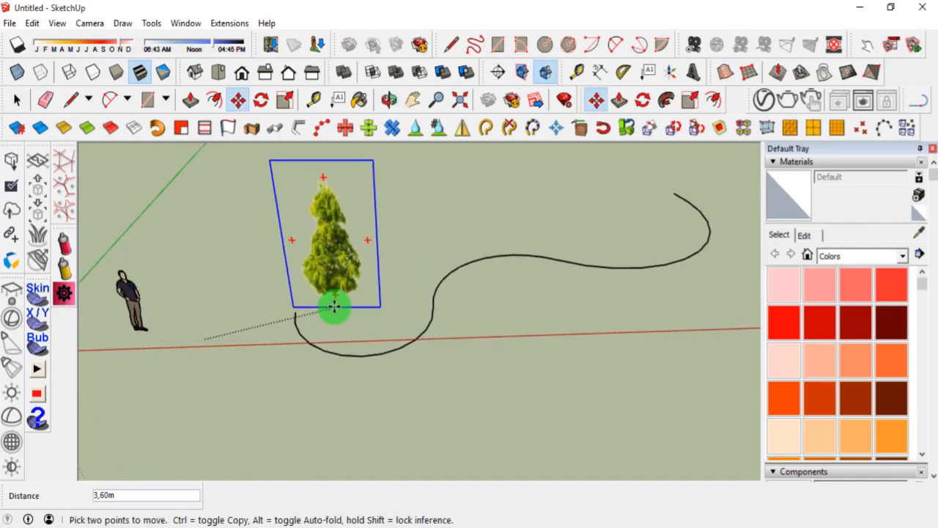
pyautogui.click(296, 313)
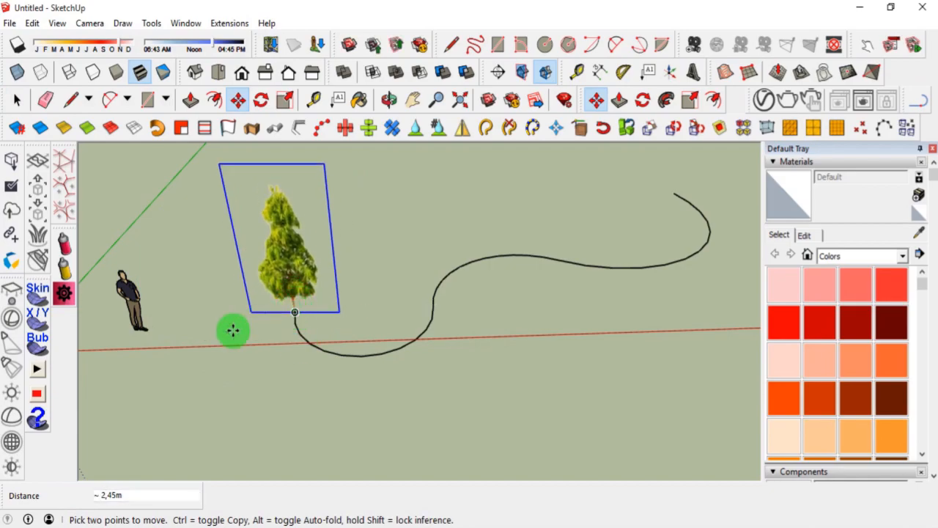
pyautogui.click(15, 101)
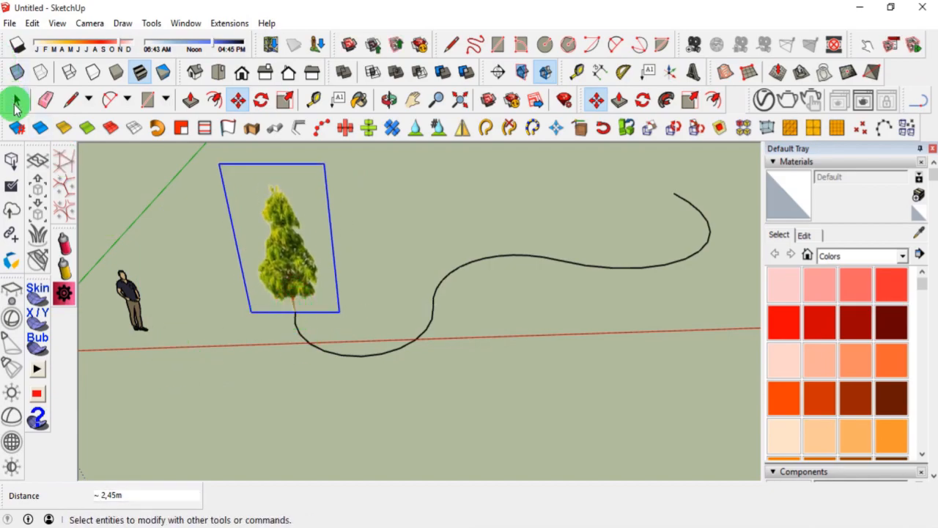
pyautogui.click(323, 131)
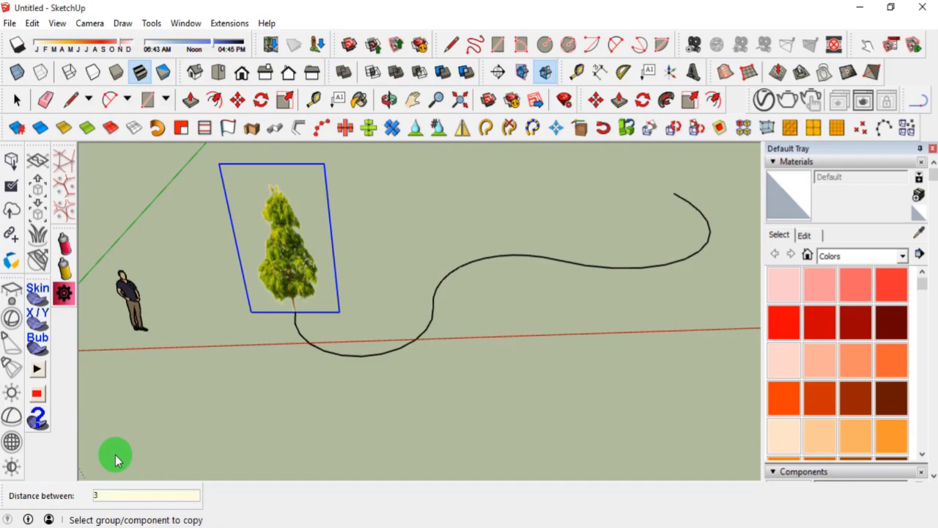
pyautogui.click(298, 334)
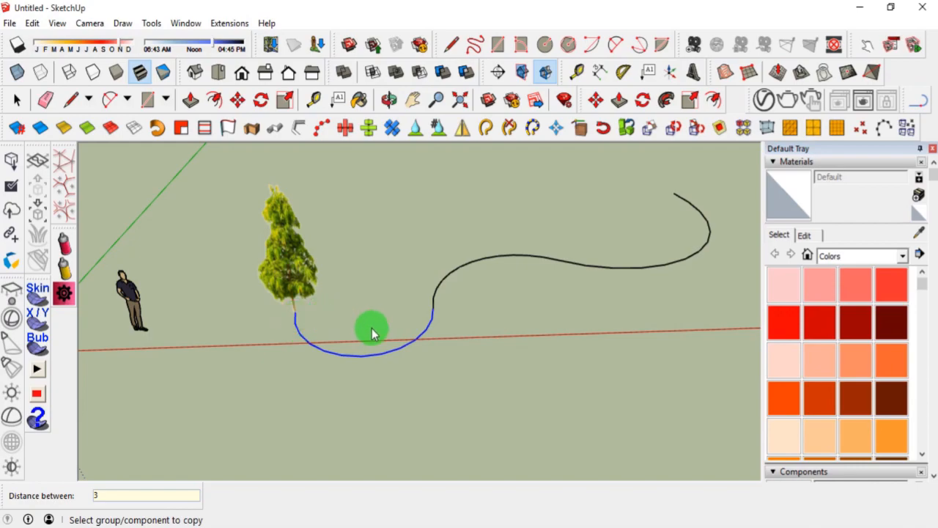
pyautogui.click(17, 99)
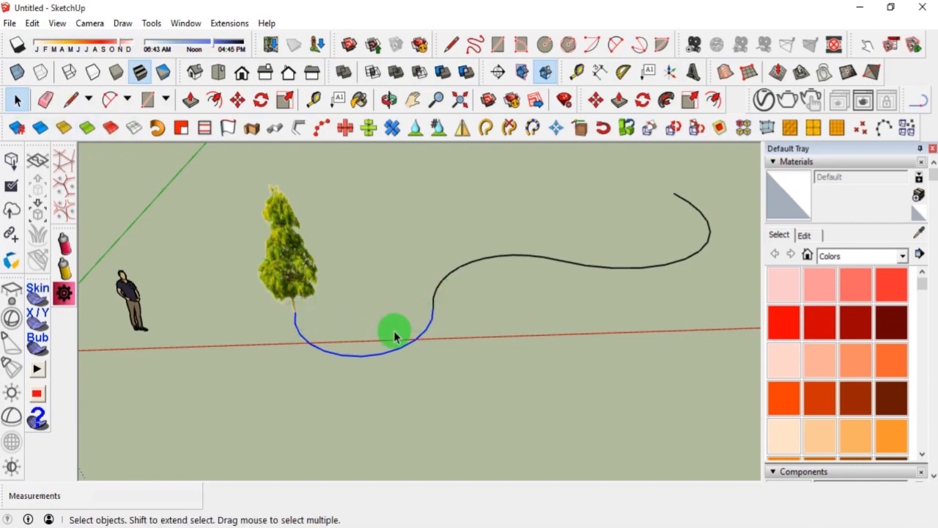
# Select the path's three arcs and join them into one continuous curve.
pyautogui.scroll(-2, 315, 356)
pyautogui.scroll(-1, 335, 291)
pyautogui.click(334, 291)
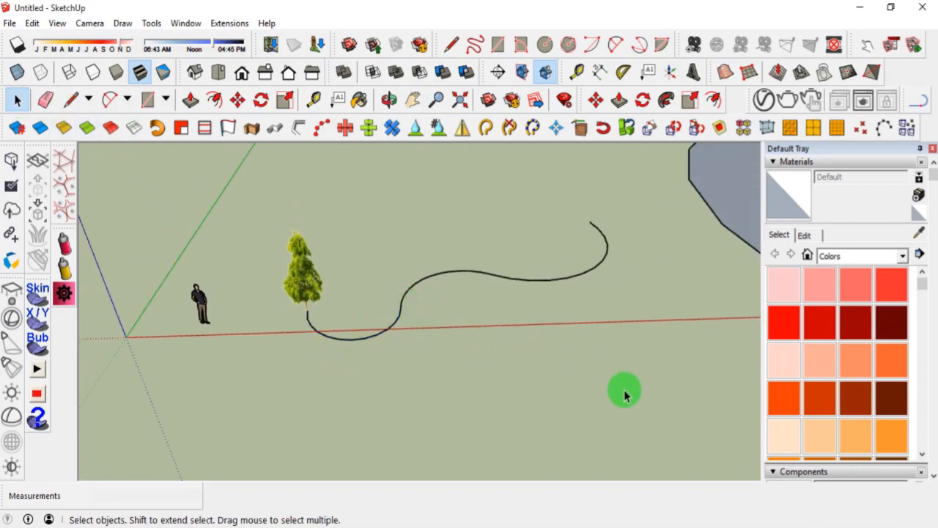
pyautogui.moveTo(627, 417); pyautogui.dragTo(368, 197)
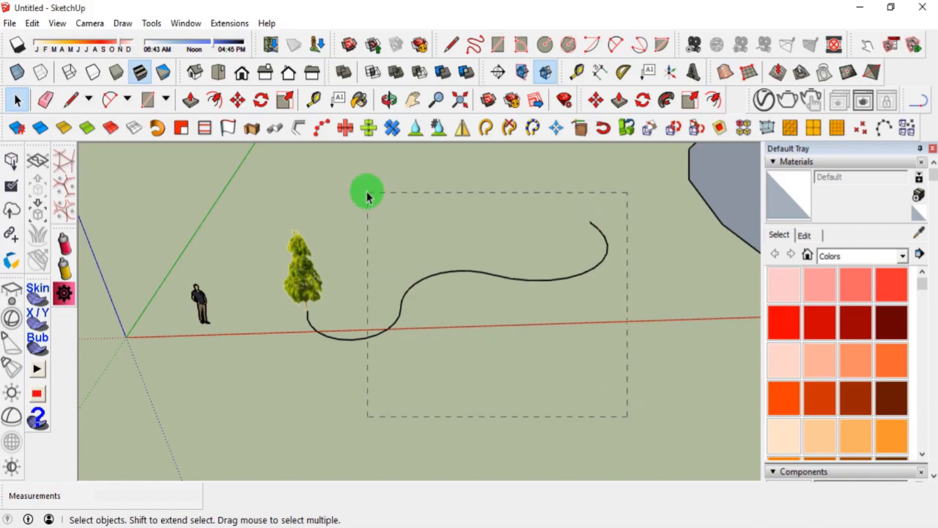
pyautogui.click(485, 130)
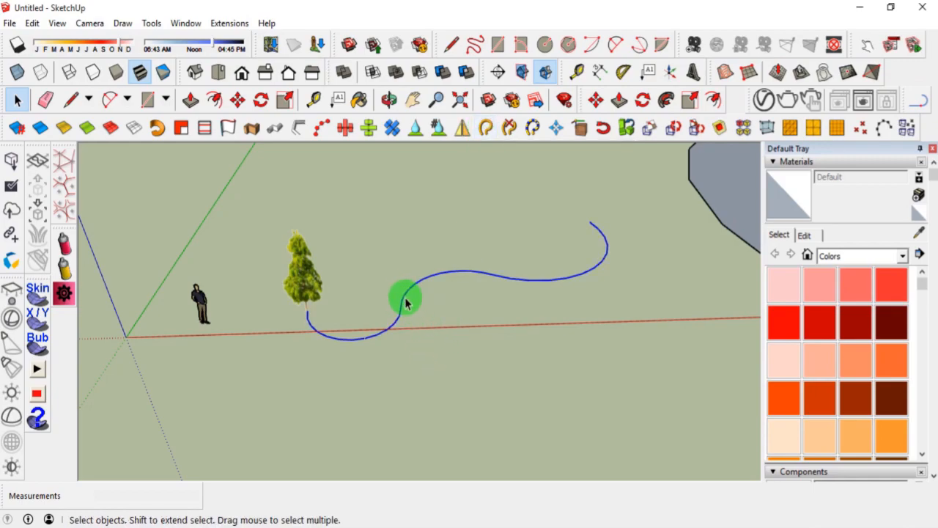
# Copy the tree along the whole joined curve with Copy Along Path at a spacing of 3 m.
pyautogui.click(294, 357)
pyautogui.click(310, 288)
pyautogui.scroll(2, 329, 293)
pyautogui.click(381, 288)
pyautogui.click(310, 283)
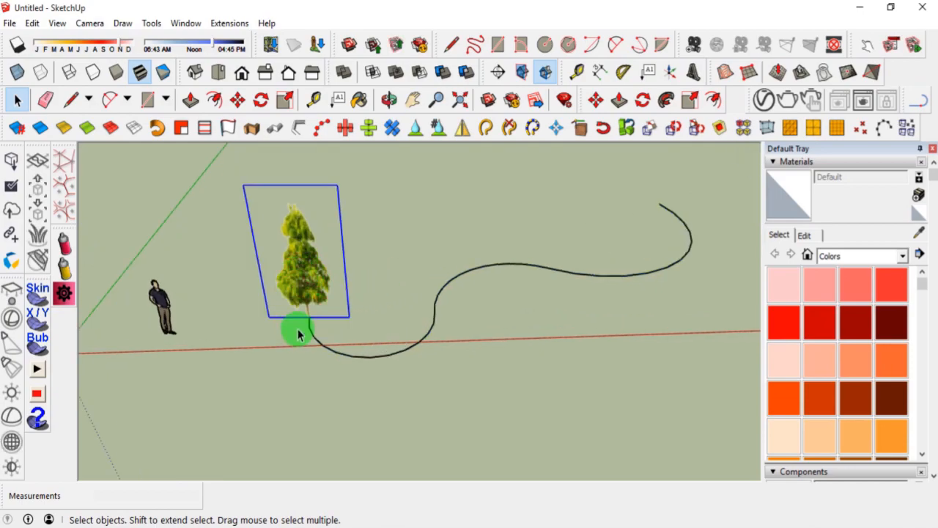
pyautogui.click(322, 130)
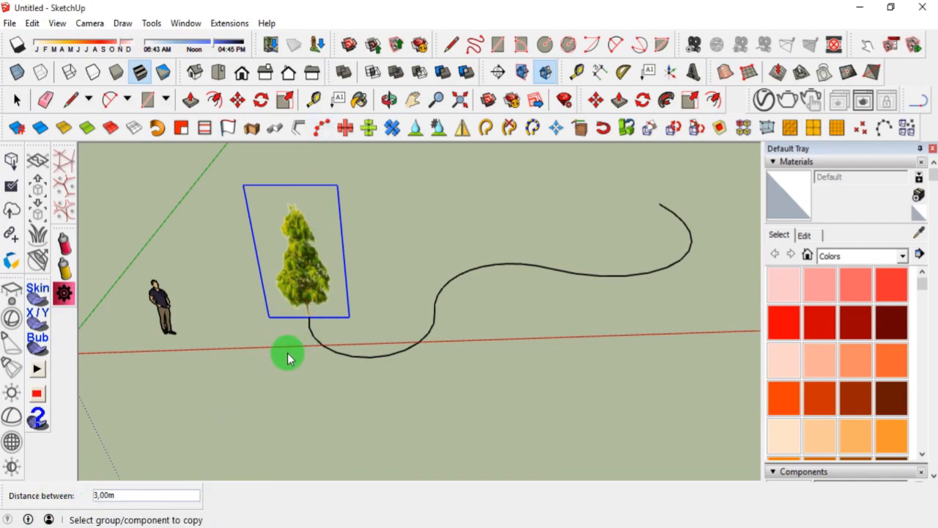
pyautogui.click(318, 344)
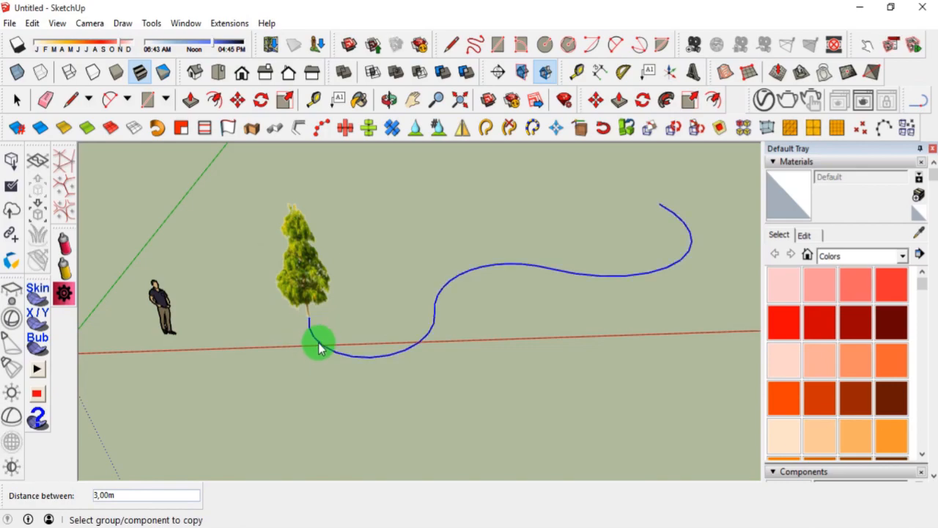
pyautogui.click(306, 290)
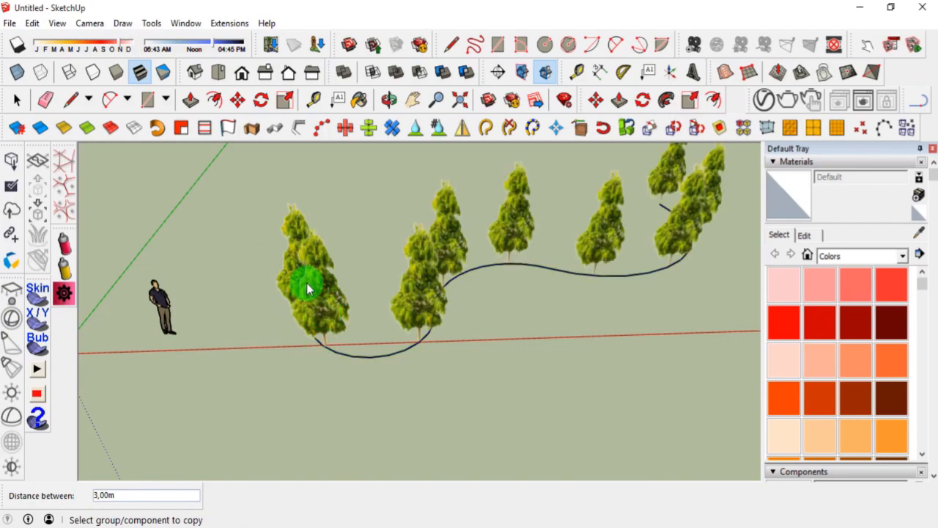
# Examine the spacing and placement of the copied trees along the winding path from several angles.
pyautogui.moveTo(351, 371); pyautogui.dragTo(618, 345, button='middle')
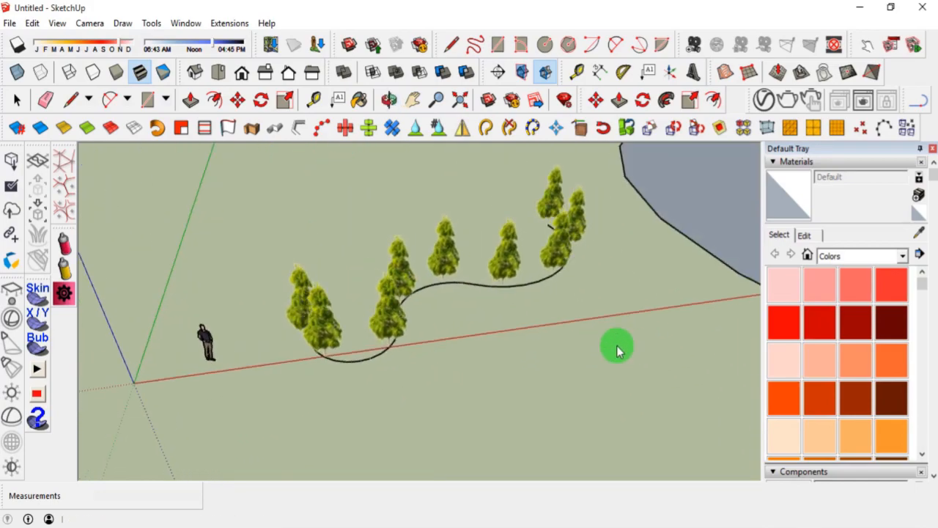
pyautogui.scroll(-2, 370, 352)
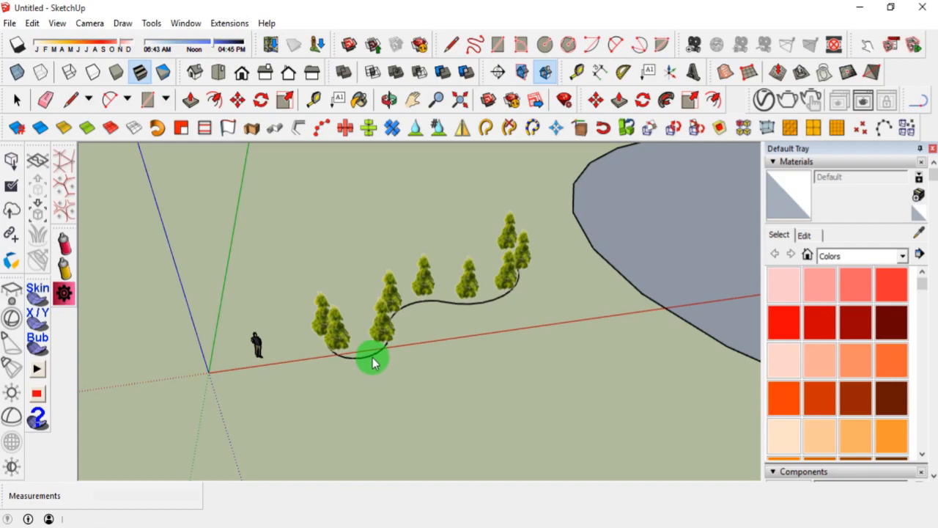
pyautogui.scroll(3, 289, 316)
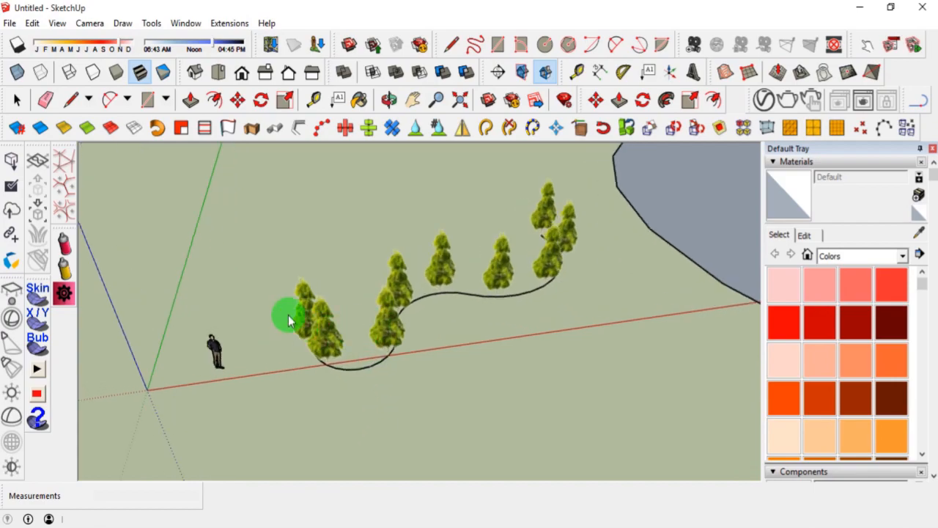
pyautogui.moveTo(371, 389); pyautogui.dragTo(327, 368, button='middle')
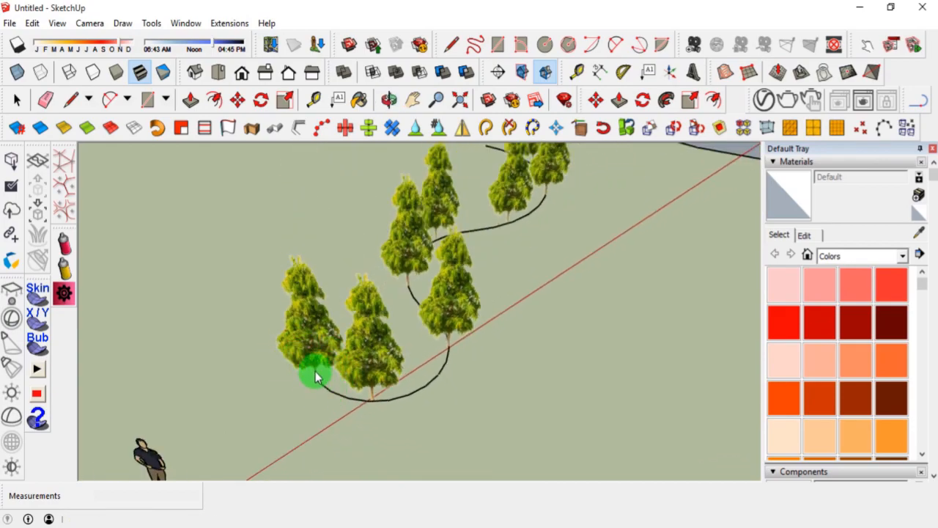
pyautogui.moveTo(312, 387); pyautogui.dragTo(293, 381, button='middle')
pyautogui.click(13, 101)
pyautogui.moveTo(348, 323); pyautogui.dragTo(406, 256, button='middle')
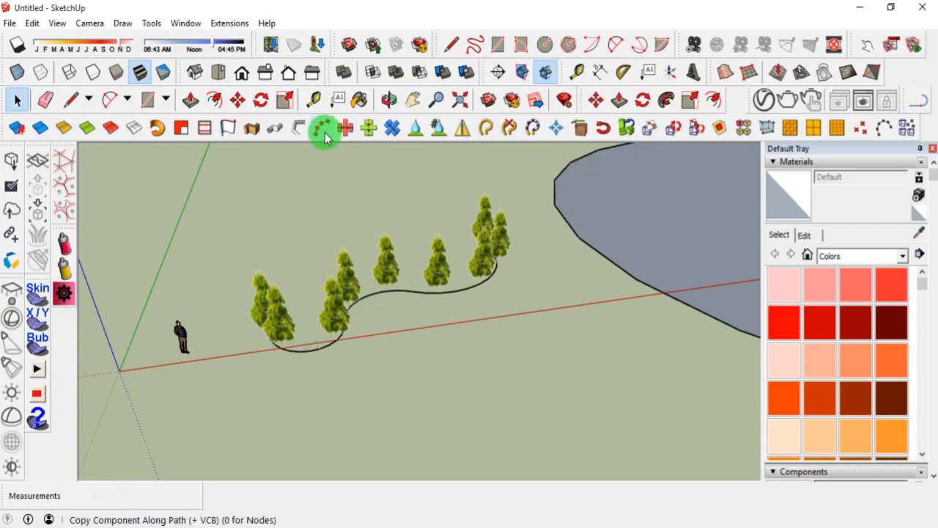
# Look closely at the person figure beside the trees, selecting it and clearing the selection.
pyautogui.moveTo(287, 340); pyautogui.dragTo(344, 354, button='middle')
pyautogui.scroll(2, 184, 360)
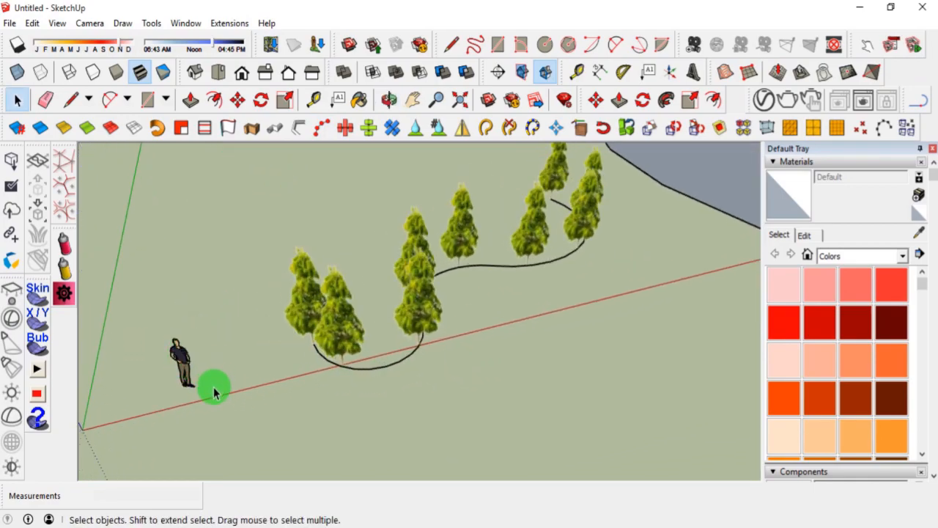
pyautogui.moveTo(212, 388); pyautogui.dragTo(198, 367, button='middle')
pyautogui.scroll(2, 198, 371)
pyautogui.moveTo(160, 284); pyautogui.dragTo(239, 438)
pyautogui.click(243, 330)
pyautogui.scroll(-3, 243, 323)
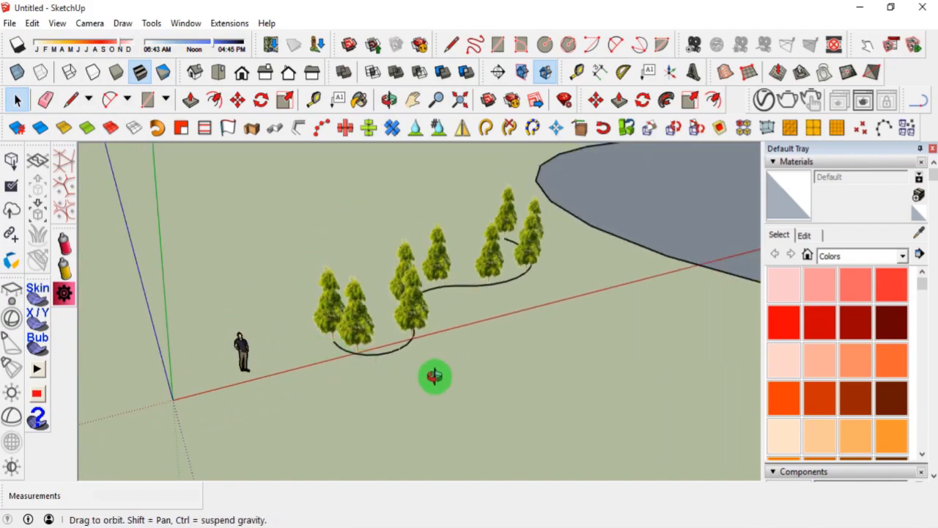
# Undo the copying of trees along the path and bring the large circular face into view.
pyautogui.moveTo(435, 377); pyautogui.dragTo(239, 344, button='middle')
pyautogui.scroll(-2, 329, 320)
pyautogui.moveTo(329, 321); pyautogui.dragTo(365, 326, button='middle')
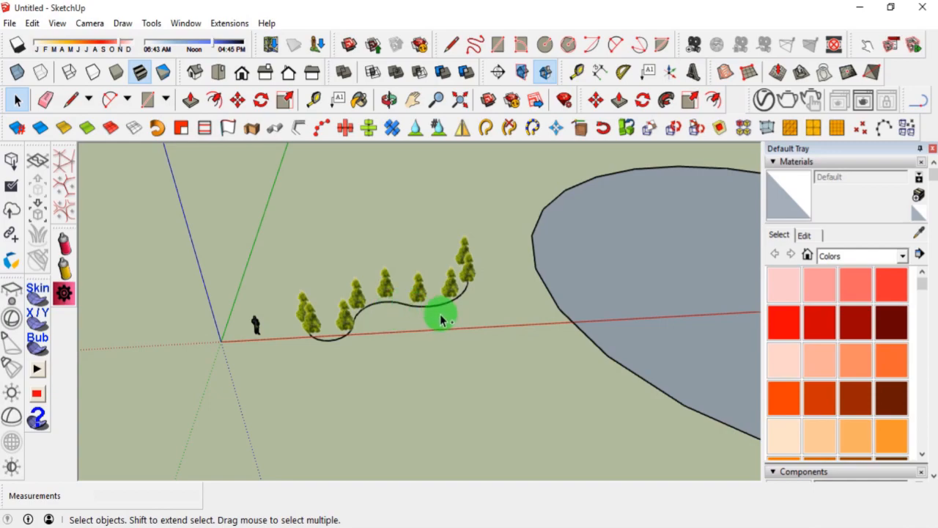
pyautogui.hotkey('ctrl', 'z')
pyautogui.moveTo(310, 331)
pyautogui.mouseDown(button='middle')
pyautogui.moveTo(335, 337)
pyautogui.moveTo(169, 256)
pyautogui.moveTo(227, 295)
pyautogui.moveTo(444, 321)
pyautogui.moveTo(306, 316)
pyautogui.moveTo(558, 293)
pyautogui.mouseUp(button='middle')
pyautogui.scroll(3, 528, 293)
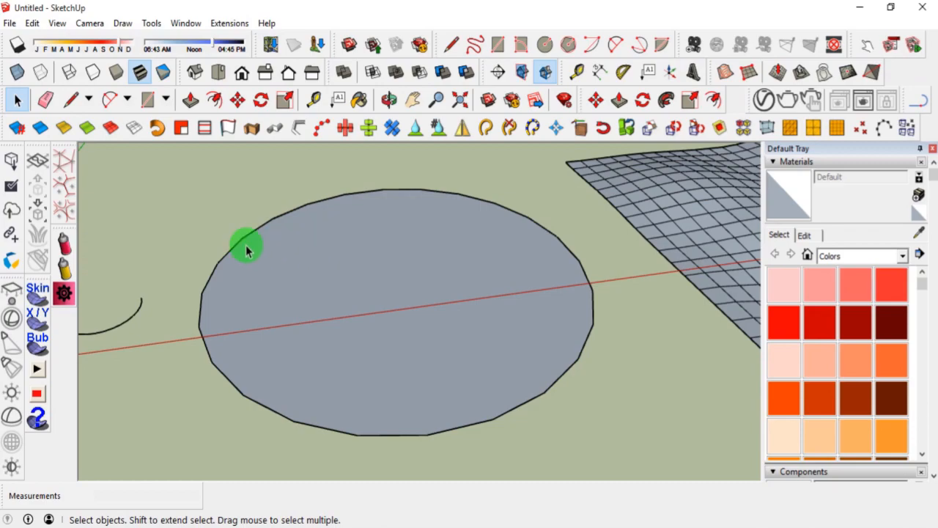
# Open the Components Spray settings, review the available options, and close them without changes.
pyautogui.click(65, 245)
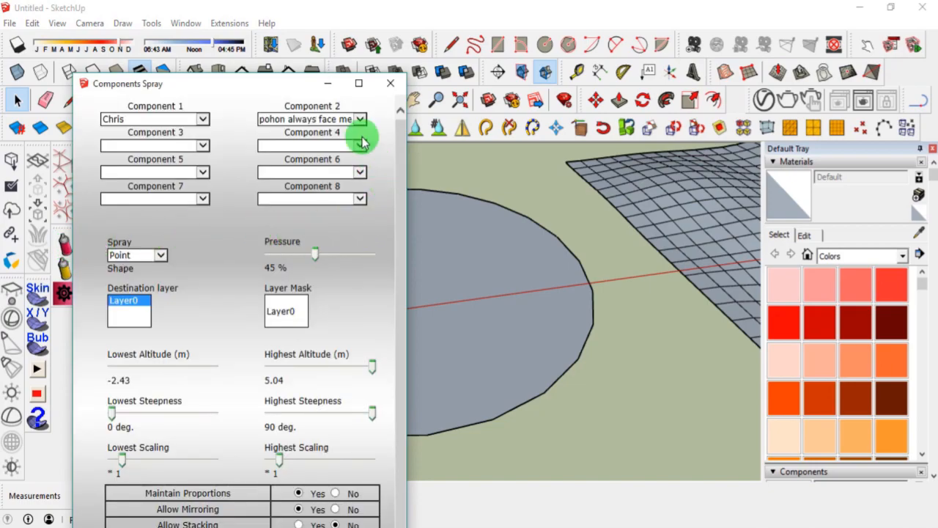
pyautogui.moveTo(249, 83)
pyautogui.mouseDown()
pyautogui.moveTo(200, 22)
pyautogui.moveTo(174, 13)
pyautogui.mouseUp()
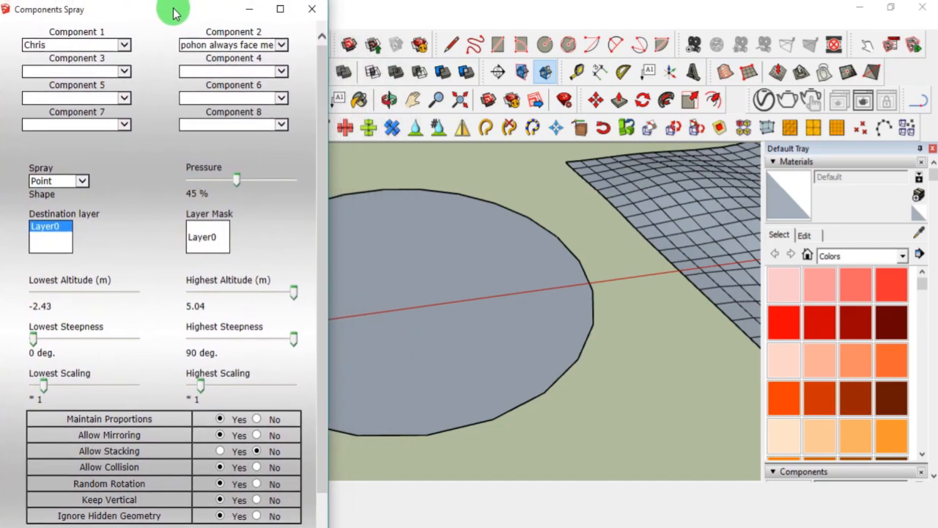
pyautogui.click(311, 9)
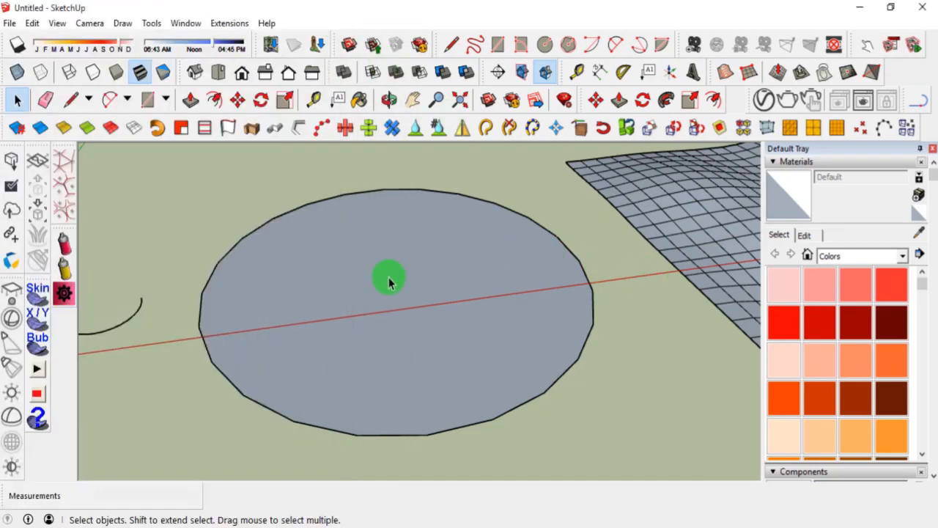
# Inspect the large circular surface beside the path and select its face and edge.
pyautogui.scroll(-4, 400, 373)
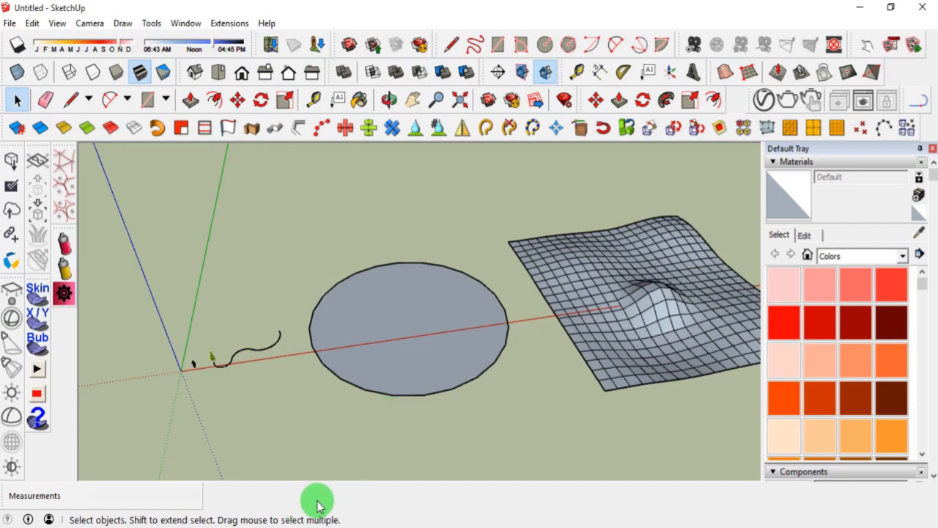
pyautogui.scroll(-1, 270, 398)
pyautogui.moveTo(410, 409); pyautogui.dragTo(382, 349, button='middle')
pyautogui.scroll(3, 380, 355)
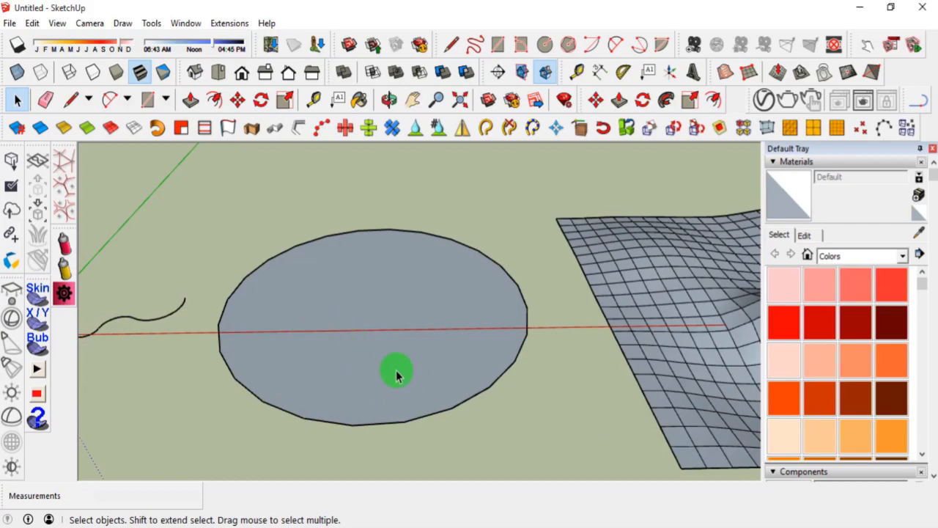
pyautogui.moveTo(235, 200); pyautogui.dragTo(207, 193)
pyautogui.scroll(-3, 283, 241)
pyautogui.scroll(-2, 306, 273)
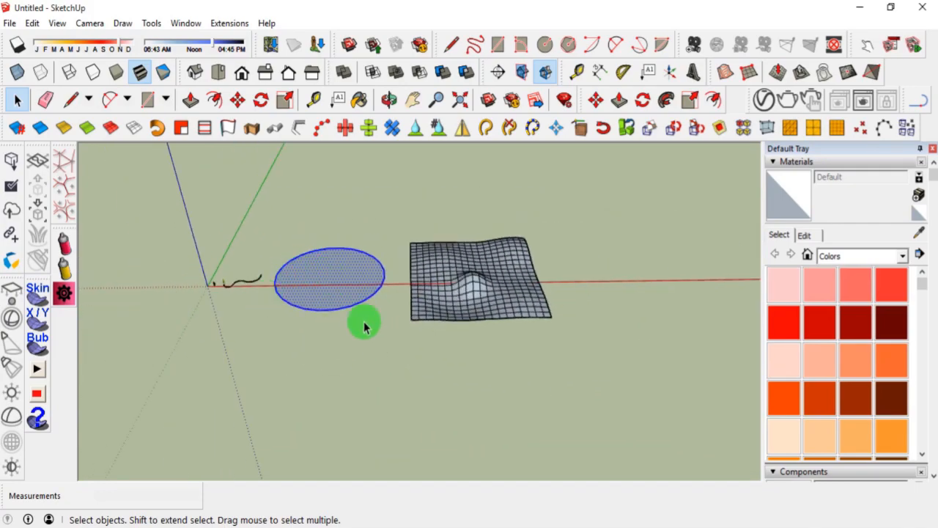
# Examine the curved mesh terrain from several angles, select it as a whole, and clear the selection before returning to the circle.
pyautogui.scroll(2, 469, 282)
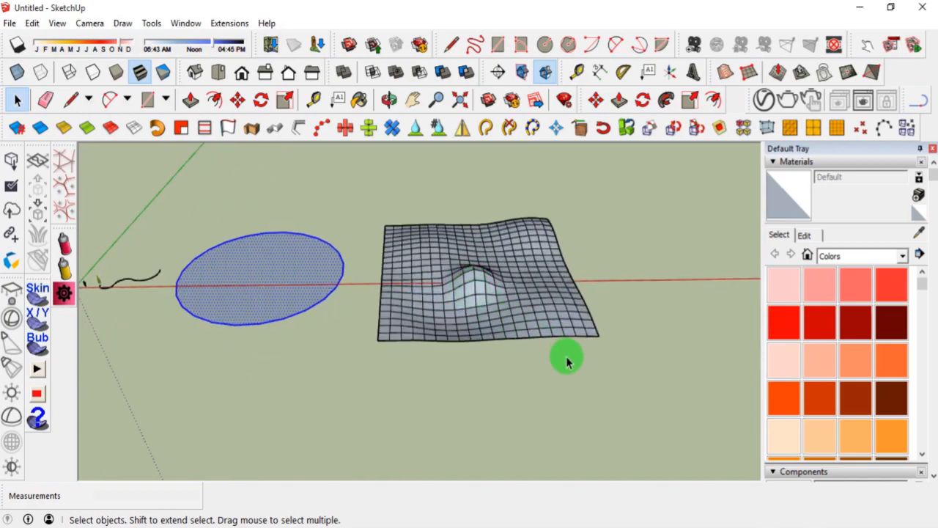
pyautogui.moveTo(526, 355); pyautogui.dragTo(507, 350, button='middle')
pyautogui.scroll(3, 474, 256)
pyautogui.scroll(-2, 462, 293)
pyautogui.moveTo(461, 294); pyautogui.dragTo(476, 330, button='middle')
pyautogui.scroll(2, 451, 334)
pyautogui.scroll(-3, 454, 321)
pyautogui.scroll(-2, 459, 330)
pyautogui.moveTo(570, 374); pyautogui.dragTo(391, 199)
pyautogui.click(524, 382)
pyautogui.moveTo(171, 330); pyautogui.dragTo(184, 298, button='middle')
pyautogui.scroll(3, 267, 305)
pyautogui.scroll(1, 267, 304)
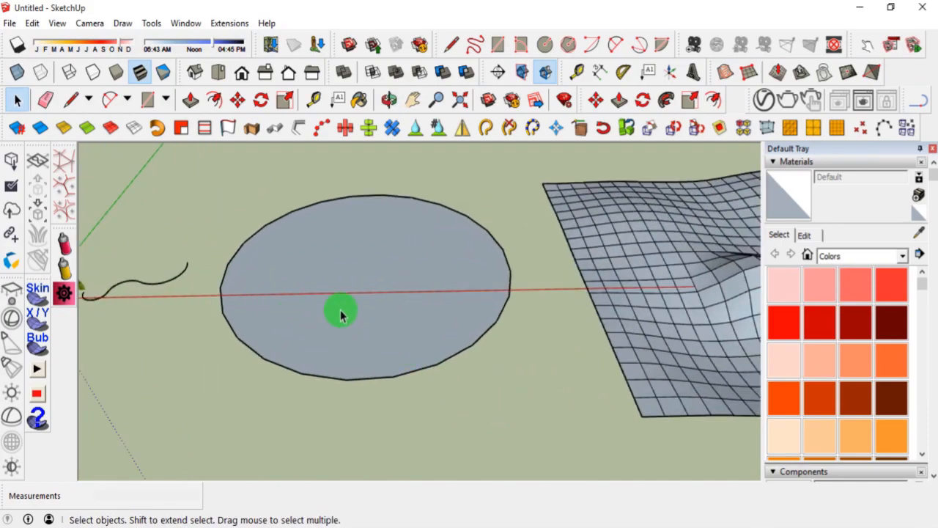
pyautogui.click(63, 242)
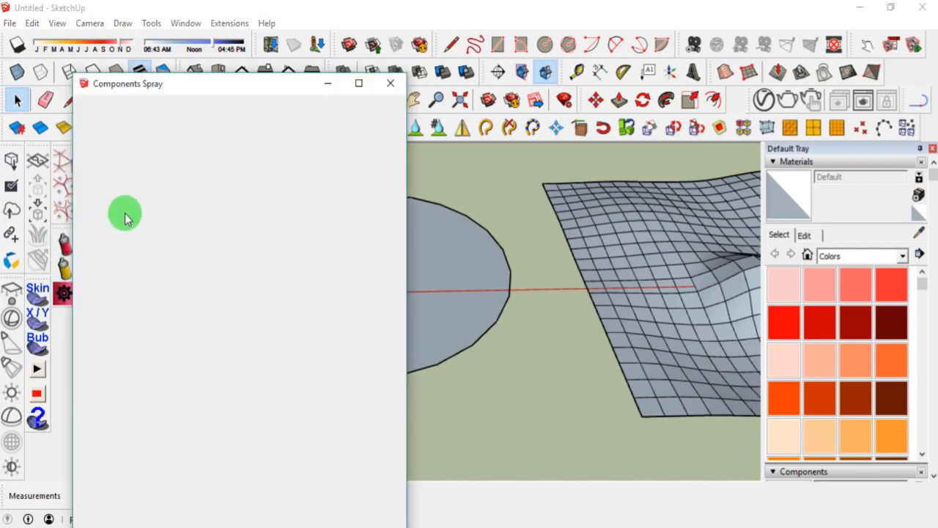
pyautogui.moveTo(247, 85)
pyautogui.mouseDown()
pyautogui.moveTo(179, 68)
pyautogui.moveTo(183, 22)
pyautogui.moveTo(173, 16)
pyautogui.mouseUp()
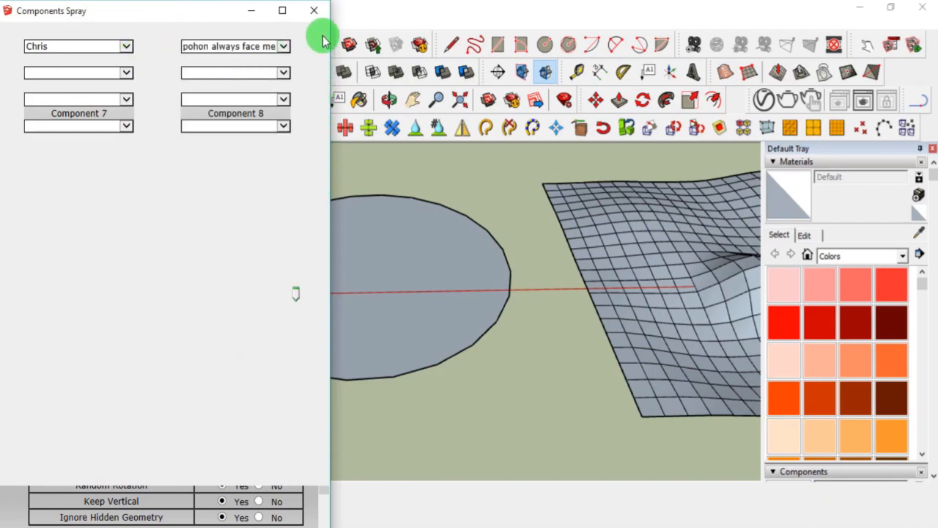
pyautogui.moveTo(326, 62)
pyautogui.mouseDown()
pyautogui.moveTo(325, 132)
pyautogui.moveTo(318, 37)
pyautogui.mouseUp()
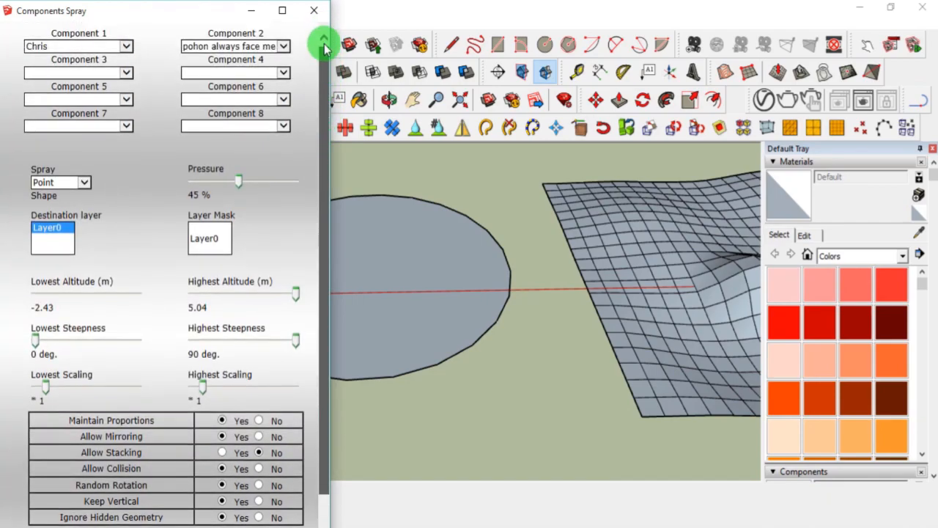
pyautogui.click(313, 11)
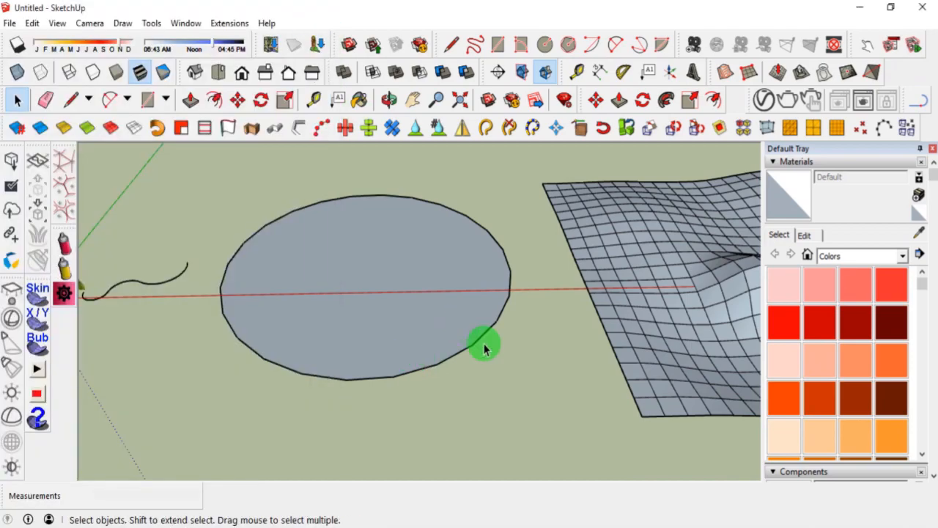
# Select the large circular surface together with all of its edges.
pyautogui.scroll(-1, 392, 351)
pyautogui.moveTo(504, 411); pyautogui.dragTo(244, 169)
pyautogui.moveTo(356, 404)
pyautogui.mouseDown(button='middle')
pyautogui.moveTo(266, 293)
pyautogui.moveTo(369, 394)
pyautogui.mouseUp(button='middle')
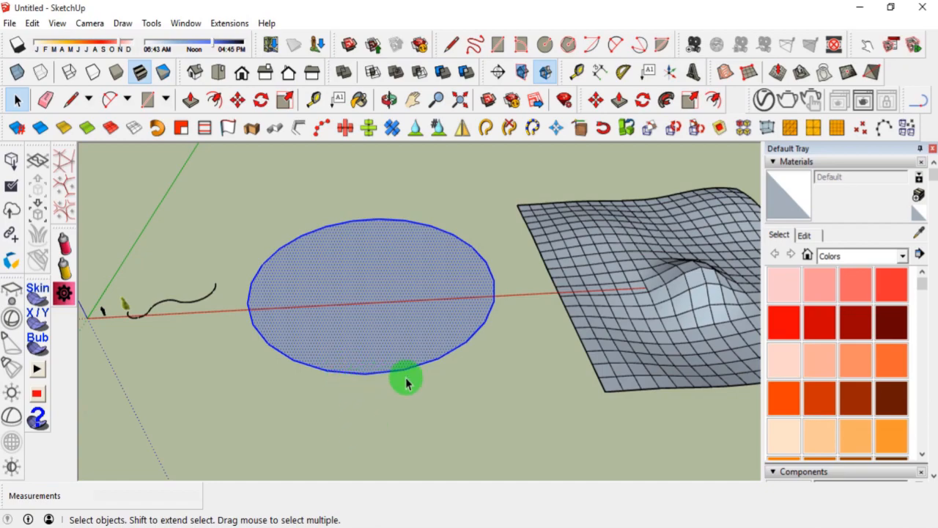
pyautogui.moveTo(499, 404)
pyautogui.mouseDown(button='middle')
pyautogui.moveTo(418, 330)
pyautogui.moveTo(500, 399)
pyautogui.mouseUp(button='middle')
pyautogui.moveTo(500, 399); pyautogui.dragTo(252, 192)
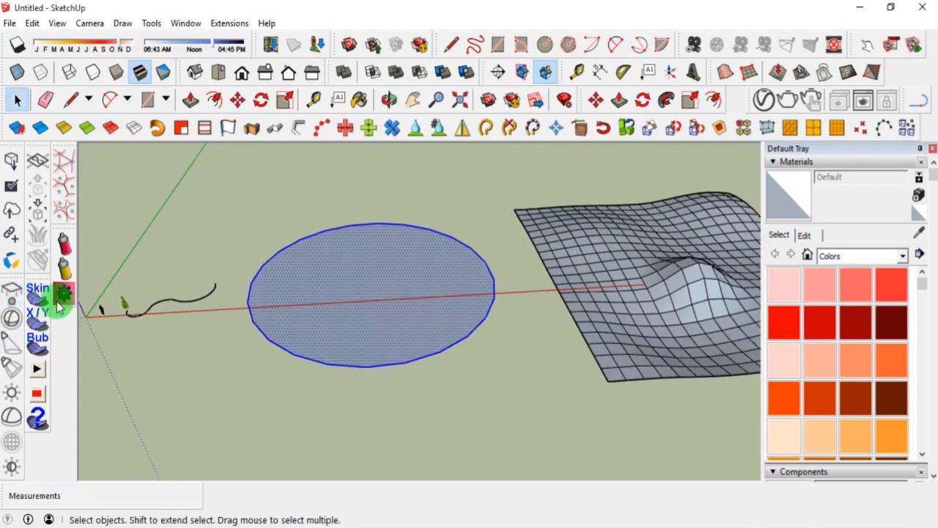
# Open the Components Spray settings for the selected circle and choose Selected Faces as the spray shape.
pyautogui.click(64, 242)
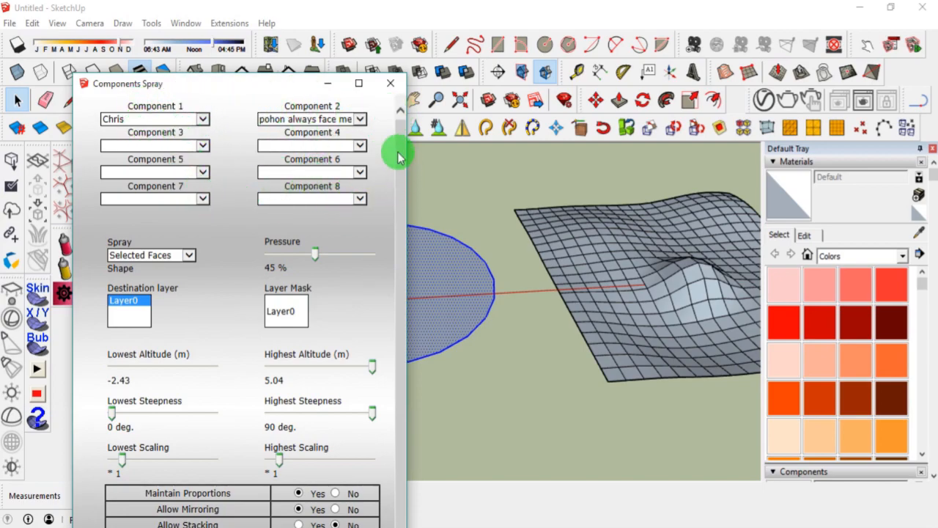
pyautogui.moveTo(237, 90); pyautogui.dragTo(224, 68)
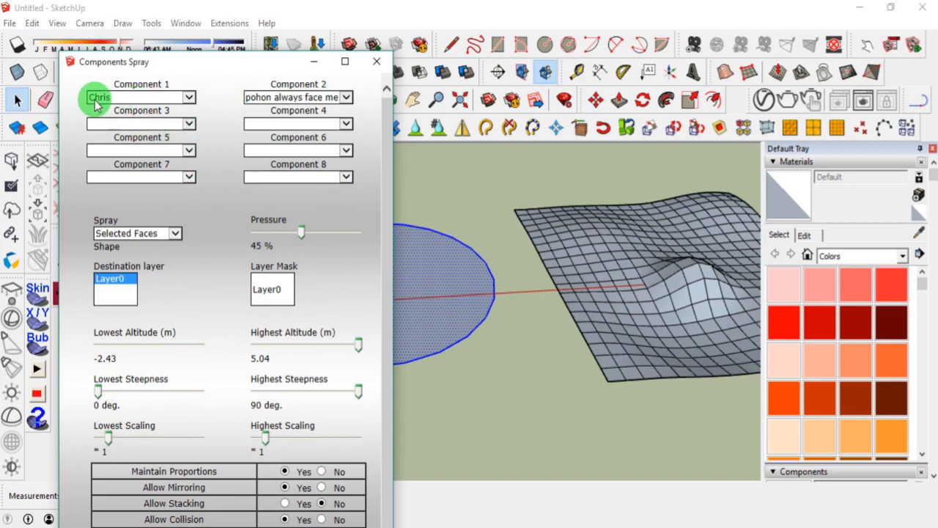
pyautogui.moveTo(194, 63)
pyautogui.mouseDown()
pyautogui.moveTo(289, 67)
pyautogui.moveTo(434, 52)
pyautogui.mouseUp()
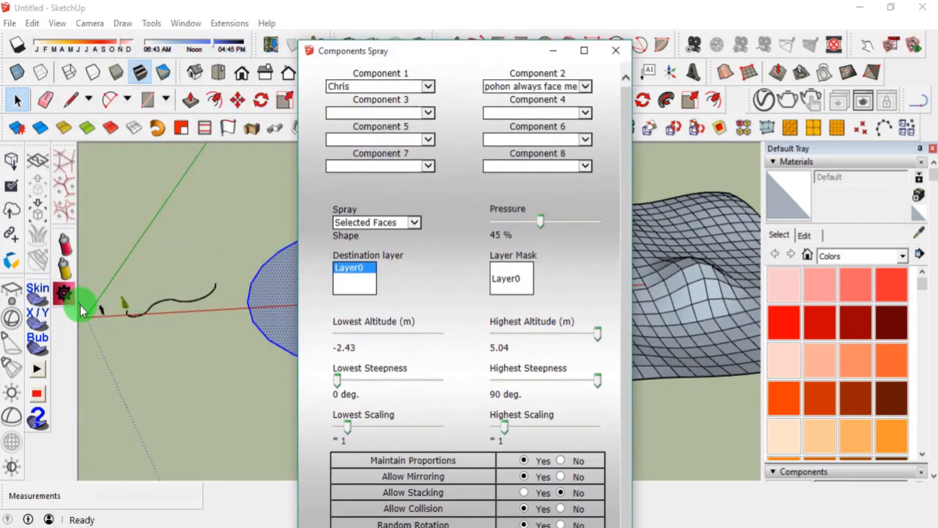
pyautogui.moveTo(503, 52)
pyautogui.mouseDown()
pyautogui.moveTo(330, 46)
pyautogui.moveTo(265, 31)
pyautogui.moveTo(480, 29)
pyautogui.moveTo(222, 23)
pyautogui.moveTo(247, 27)
pyautogui.moveTo(241, 18)
pyautogui.mouseUp()
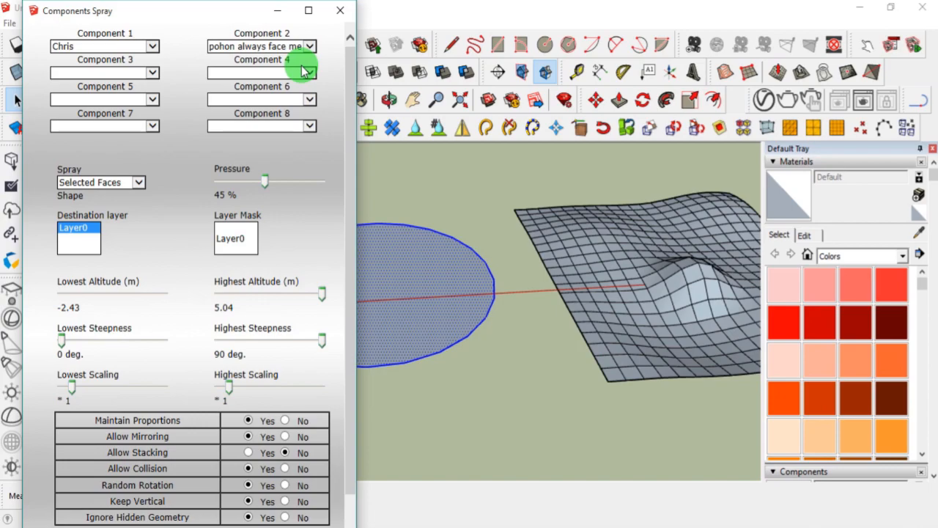
pyautogui.moveTo(346, 58)
pyautogui.mouseDown()
pyautogui.moveTo(346, 84)
pyautogui.moveTo(350, 63)
pyautogui.mouseUp()
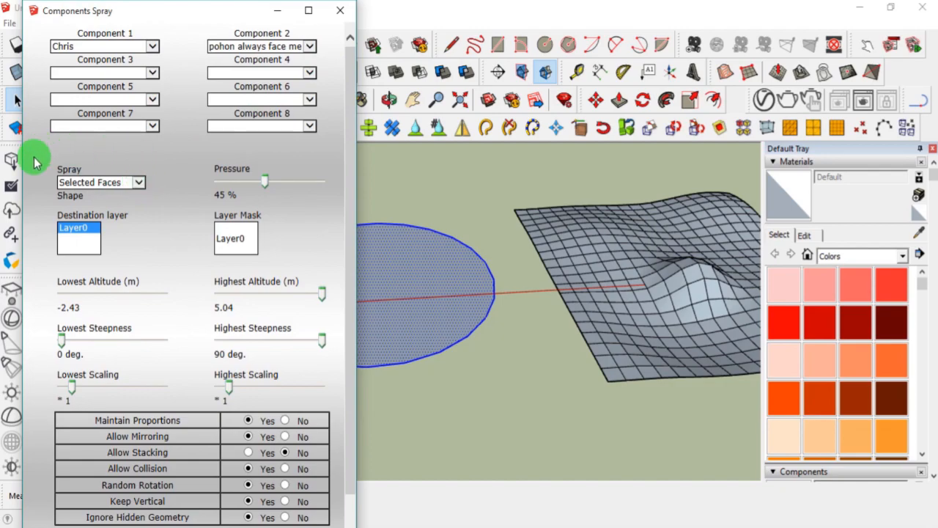
pyautogui.click(139, 182)
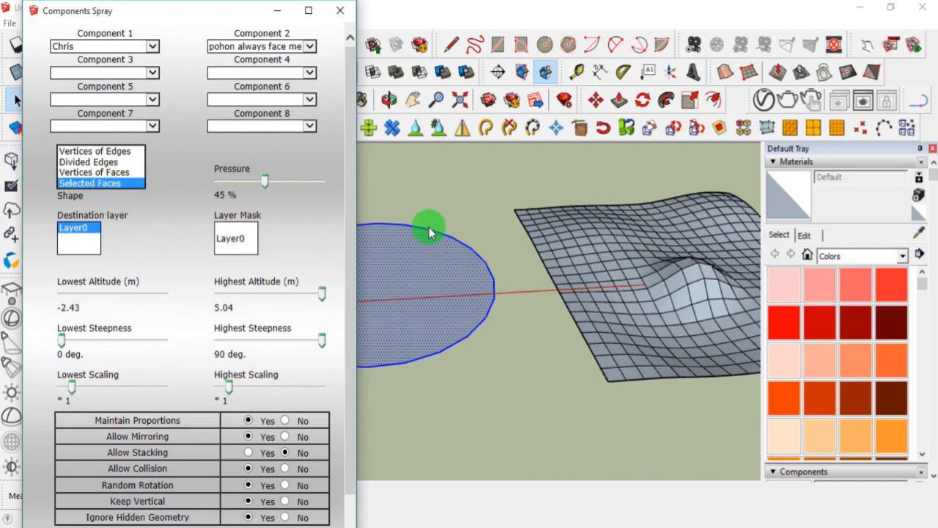
pyautogui.click(98, 183)
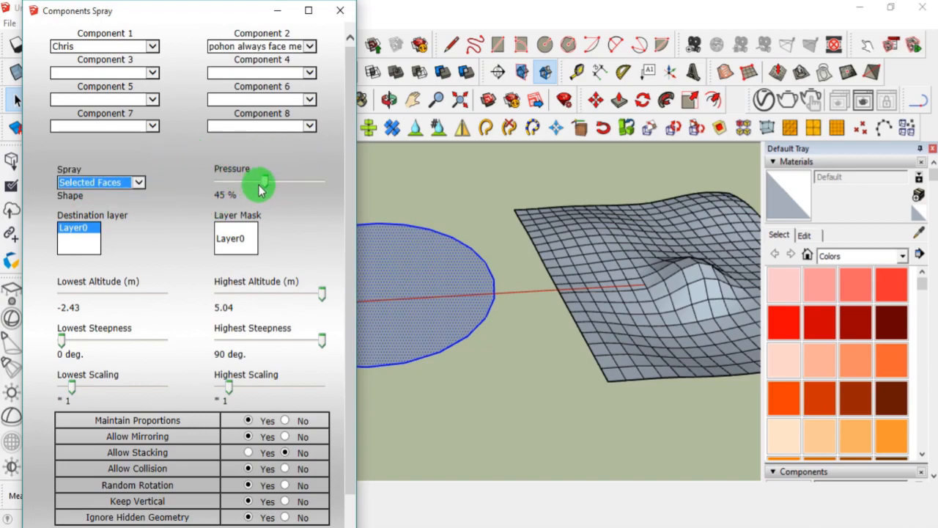
# Set the spray pressure to 7% and spray the person and tree components over the circular face.
pyautogui.moveTo(265, 187); pyautogui.dragTo(232, 190)
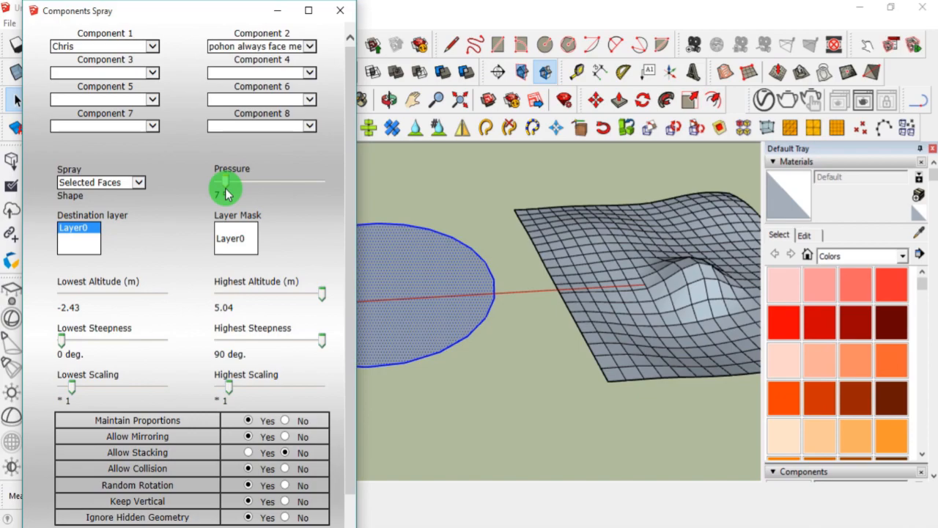
pyautogui.click(444, 313)
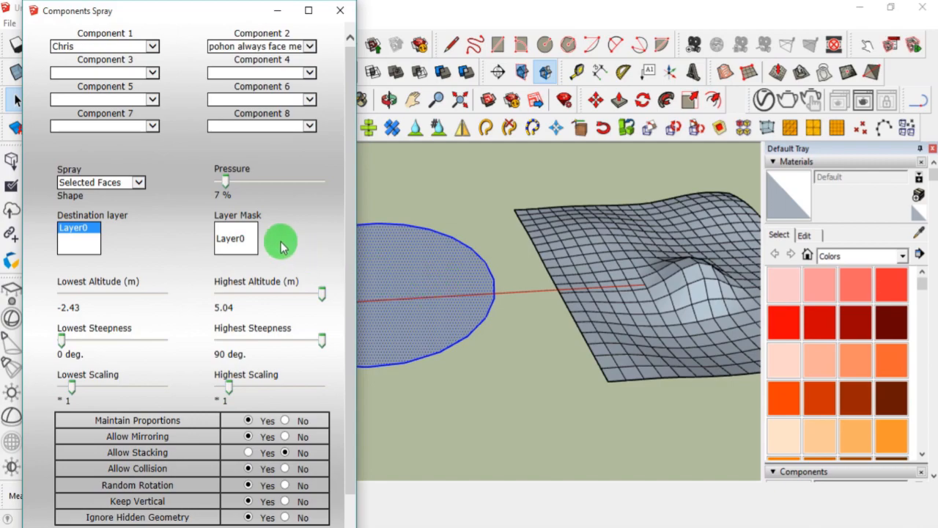
pyautogui.moveTo(351, 62); pyautogui.dragTo(353, 134)
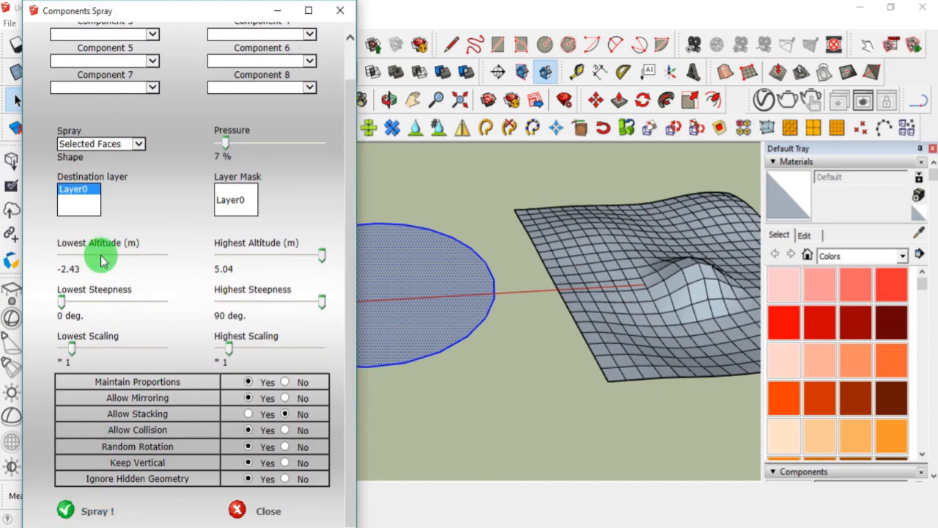
pyautogui.click(68, 513)
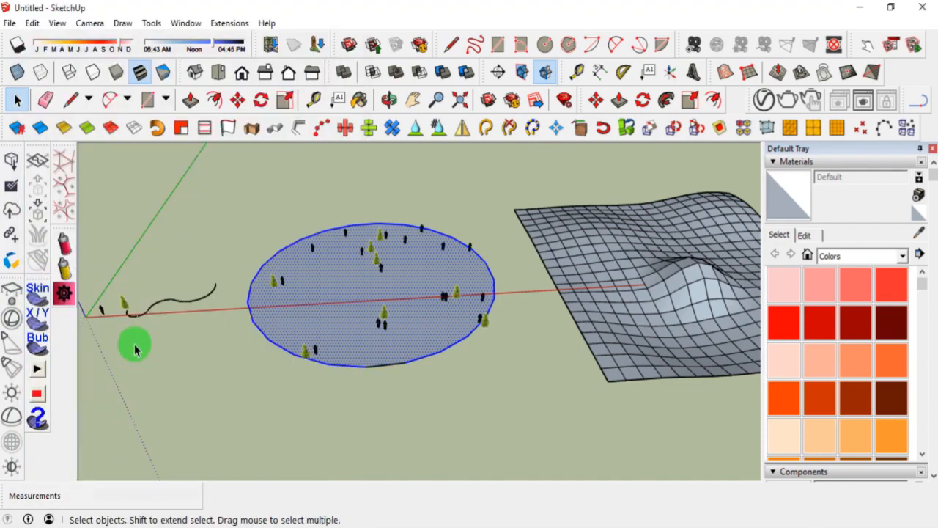
# Check the sparse people and trees on the circle from closer up and undo the spray.
pyautogui.moveTo(395, 336)
pyautogui.mouseDown(button='middle')
pyautogui.moveTo(409, 355)
pyautogui.moveTo(454, 360)
pyautogui.moveTo(375, 366)
pyautogui.mouseUp(button='middle')
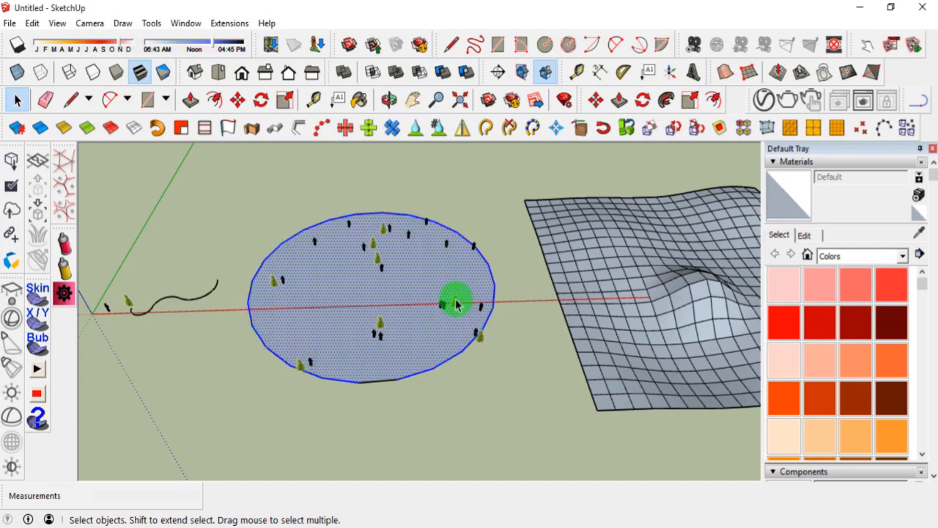
pyautogui.moveTo(415, 284); pyautogui.dragTo(428, 346, button='middle')
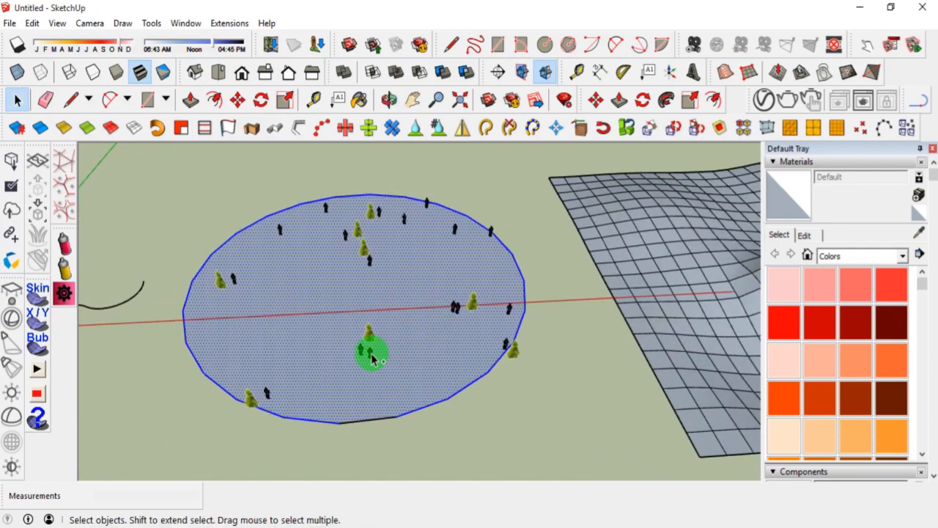
pyautogui.hotkey('ctrl', 'z')
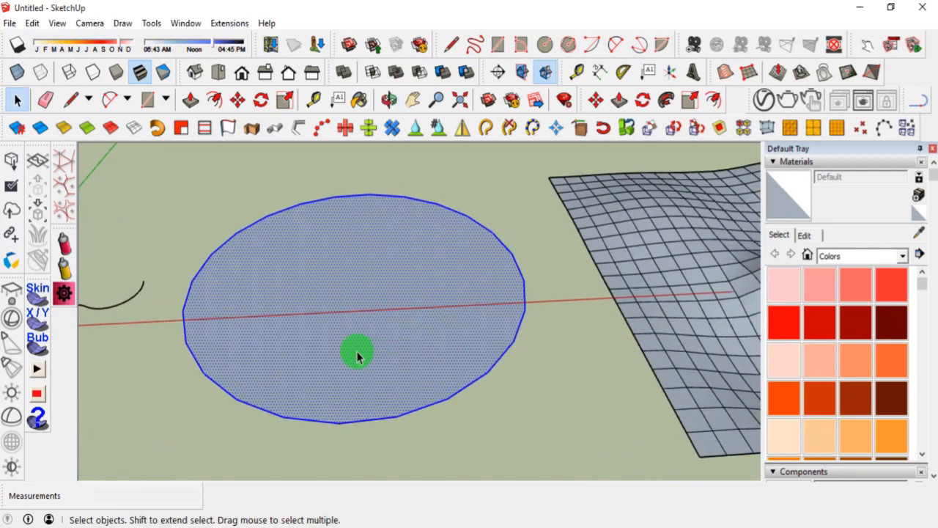
# Reopen Components Spray, set the pressure to 80%, and spray people and trees over the selected circular face.
pyautogui.click(65, 241)
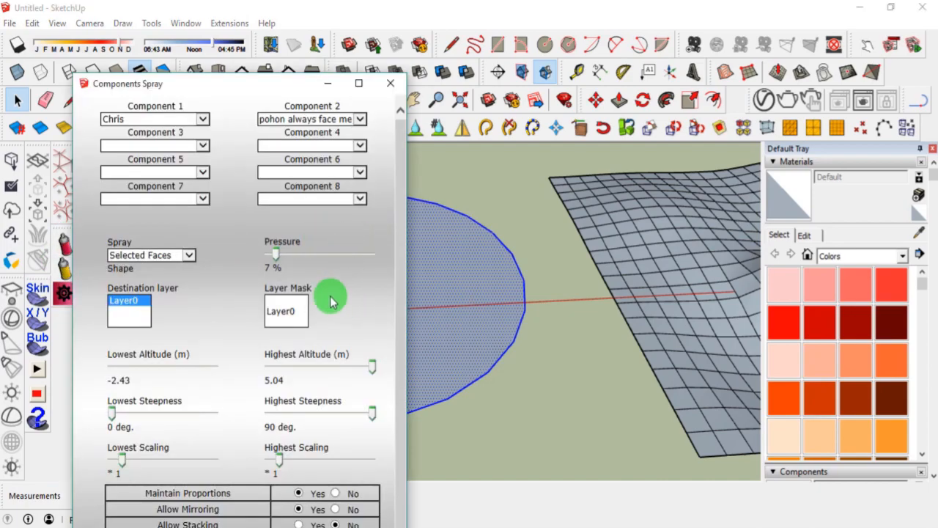
pyautogui.moveTo(273, 253); pyautogui.dragTo(355, 269)
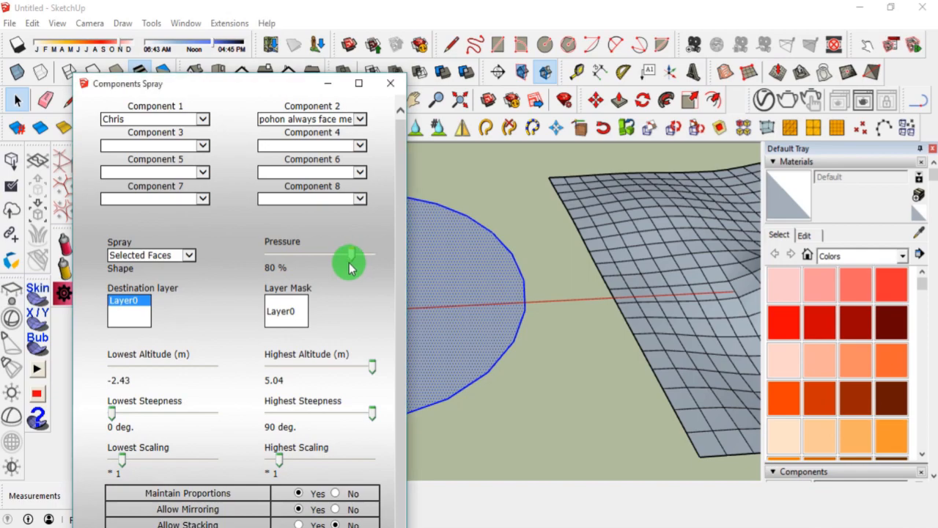
pyautogui.moveTo(294, 88); pyautogui.dragTo(230, 20)
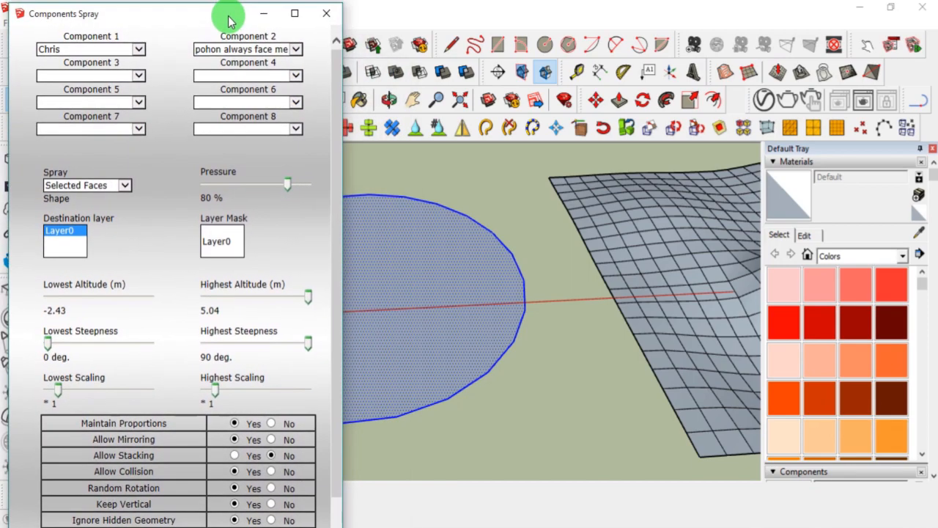
pyautogui.scroll(-1, 330, 227)
pyautogui.click(74, 513)
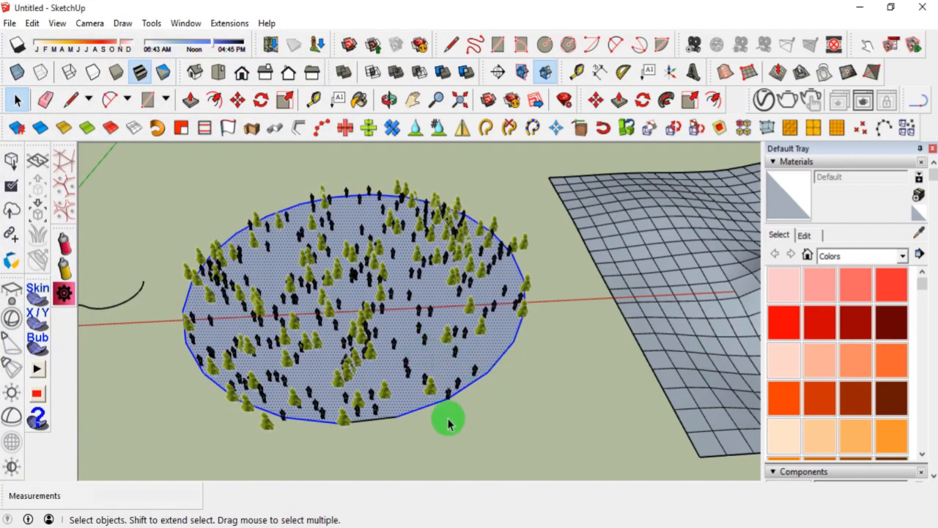
# Examine the people and trees distributed over the circle, and review the Components Spray settings without changing them.
pyautogui.middleClick(424, 408)
pyautogui.moveTo(424, 408); pyautogui.dragTo(453, 398, button='middle')
pyautogui.scroll(2, 390, 420)
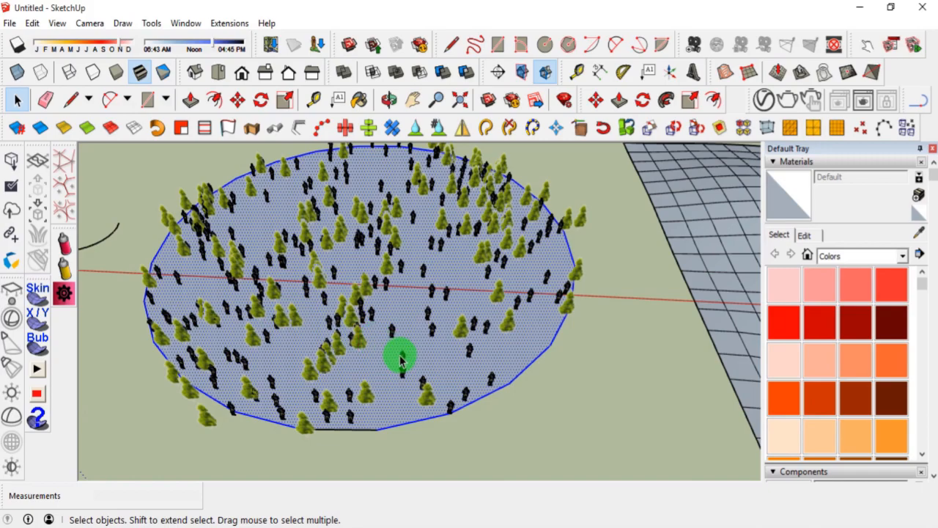
pyautogui.scroll(-3, 339, 328)
pyautogui.moveTo(392, 360); pyautogui.dragTo(373, 340, button='middle')
pyautogui.scroll(-3, 305, 323)
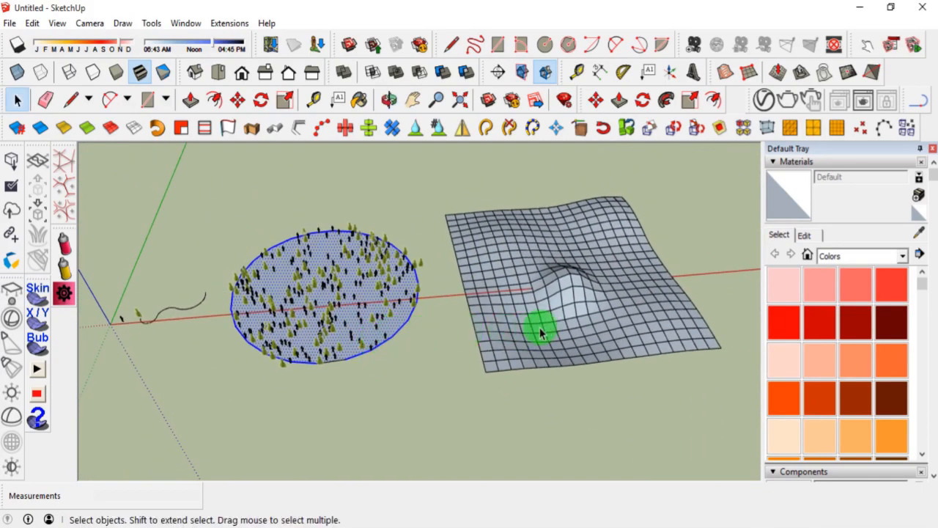
pyautogui.scroll(-1, 264, 313)
pyautogui.scroll(-2, 433, 308)
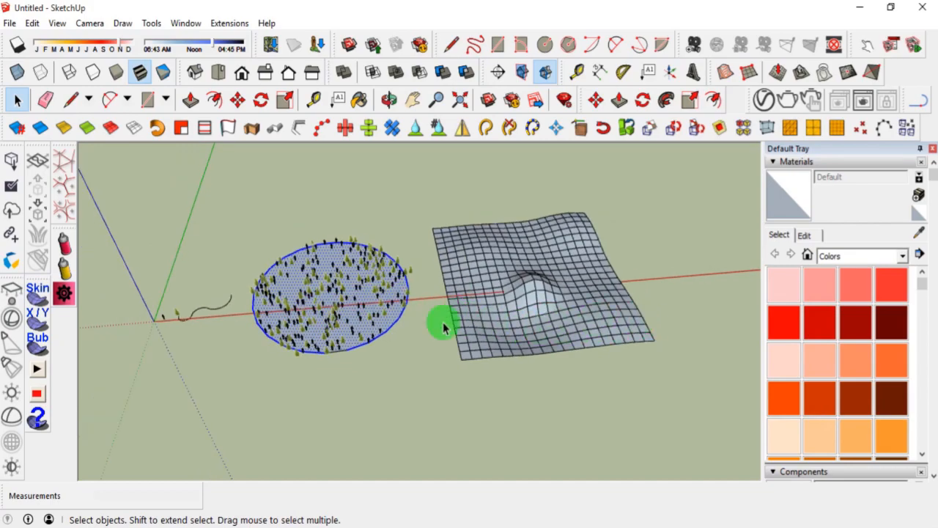
pyautogui.click(64, 242)
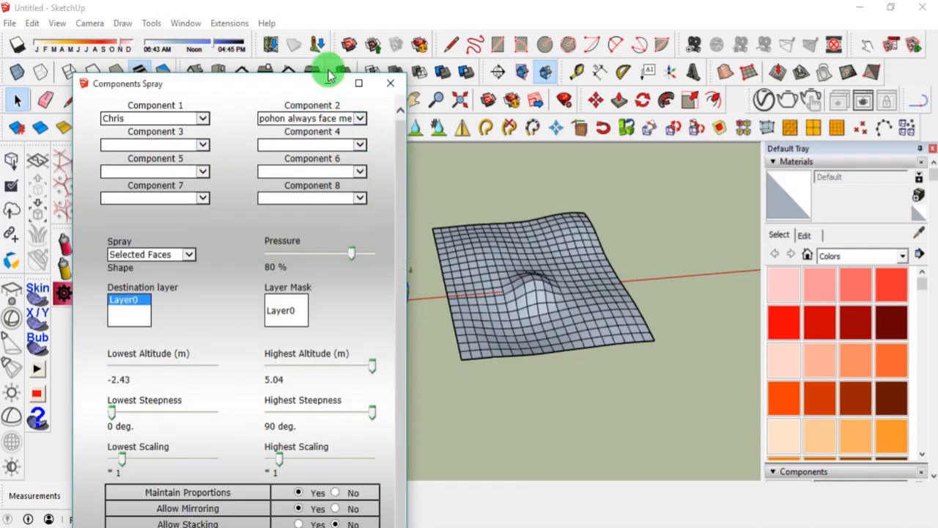
pyautogui.click(390, 83)
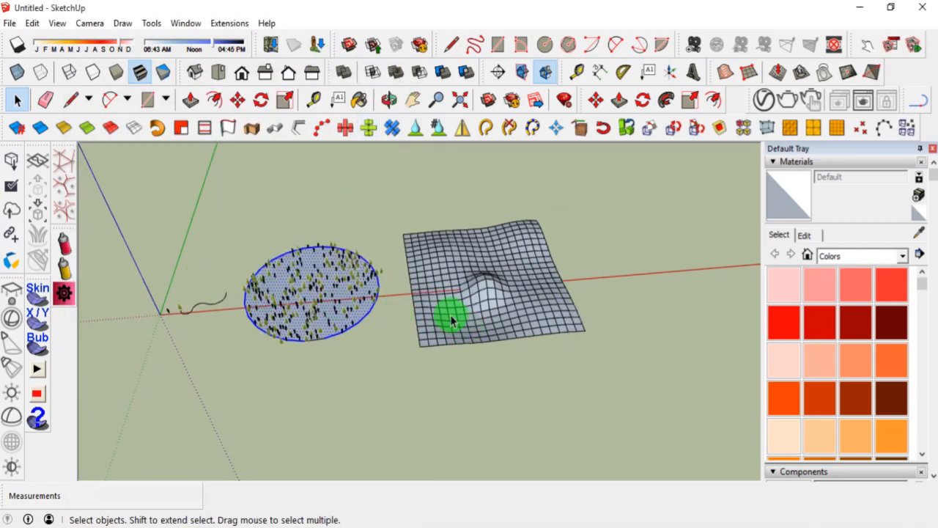
# Select all faces and edges of the curved terrain mesh beside the circle.
pyautogui.scroll(5, 513, 301)
pyautogui.moveTo(503, 276); pyautogui.dragTo(436, 301, button='middle')
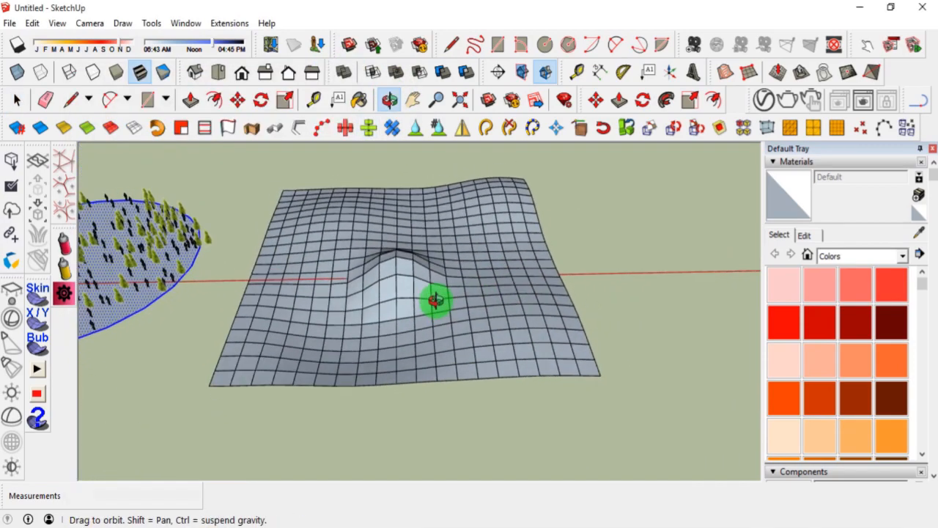
pyautogui.moveTo(254, 293); pyautogui.dragTo(318, 301, button='middle')
pyautogui.moveTo(442, 352); pyautogui.dragTo(501, 335, button='middle')
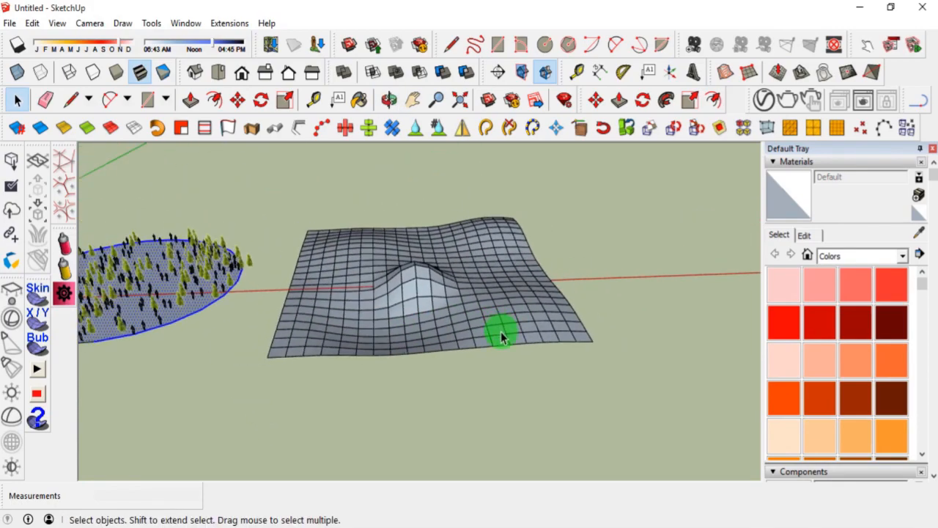
pyautogui.moveTo(645, 409); pyautogui.dragTo(259, 187)
pyautogui.moveTo(312, 275); pyautogui.dragTo(326, 328, button='middle')
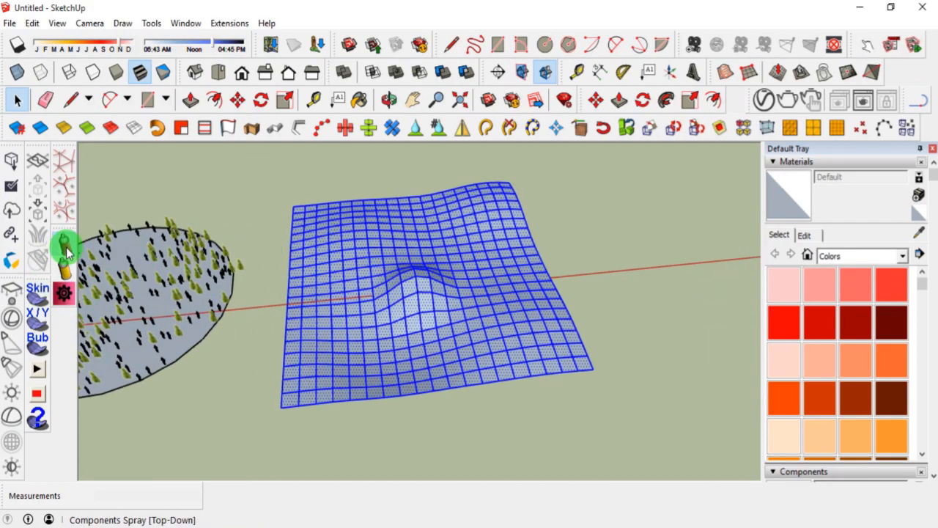
# Open Components Spray, set the pressure to 13%, and spray people and trees over the selected faces of the terrain mesh.
pyautogui.click(65, 244)
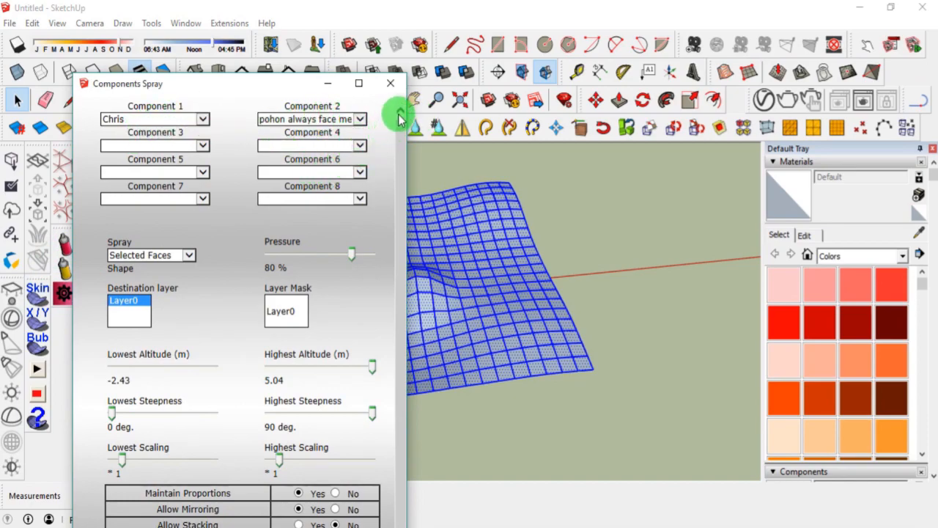
pyautogui.moveTo(398, 151); pyautogui.dragTo(390, 123)
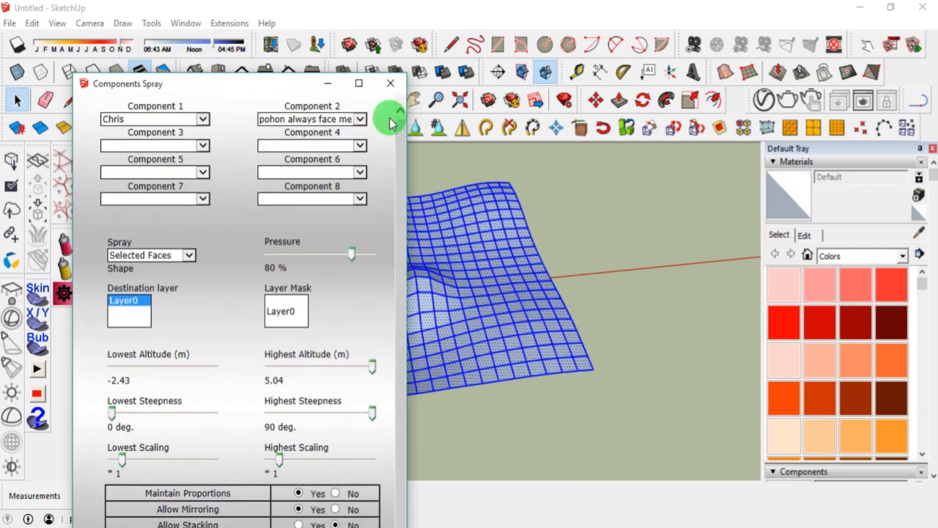
pyautogui.click(184, 256)
pyautogui.click(184, 256)
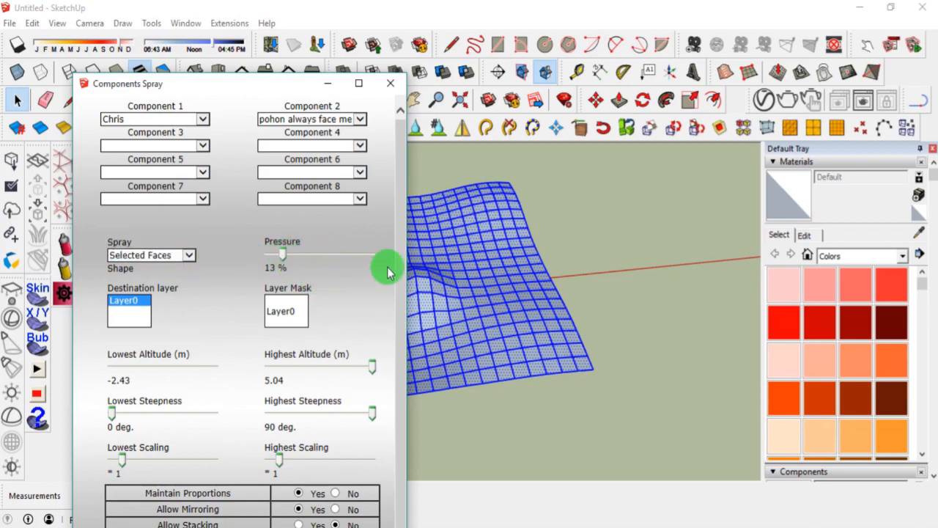
pyautogui.scroll(-2, 396, 219)
pyautogui.moveTo(220, 80); pyautogui.dragTo(160, 11)
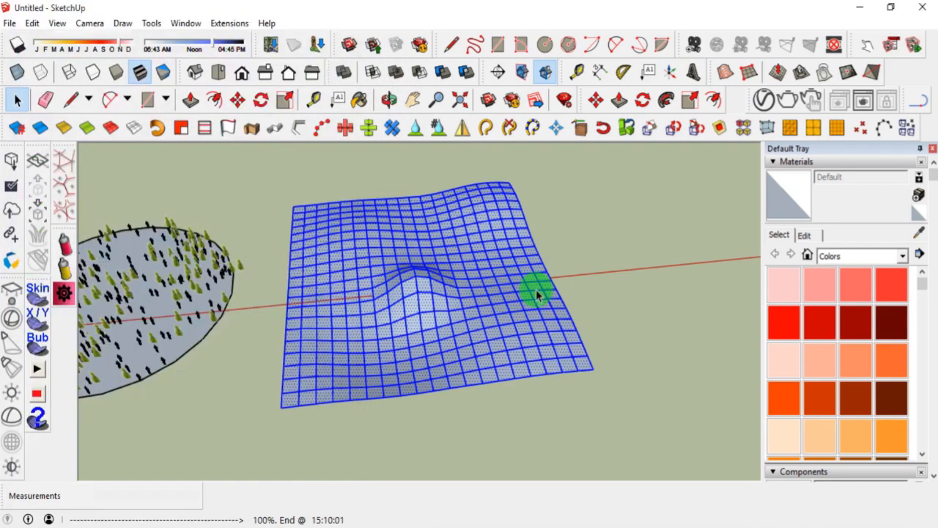
pyautogui.click(538, 289)
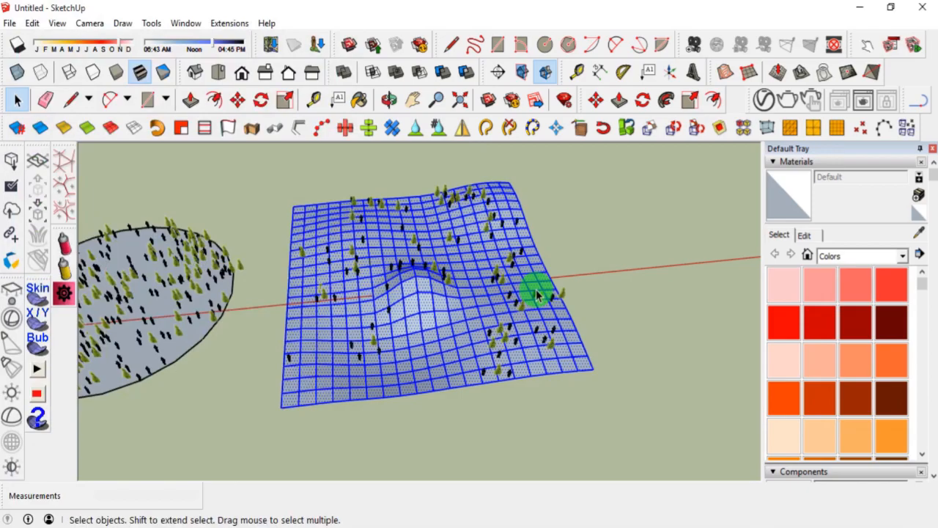
# Check the people and trees on the terrain mesh from several angles and closer up, and undo the spray.
pyautogui.moveTo(398, 340)
pyautogui.mouseDown(button='middle')
pyautogui.moveTo(601, 317)
pyautogui.moveTo(555, 241)
pyautogui.moveTo(497, 237)
pyautogui.moveTo(404, 362)
pyautogui.moveTo(444, 310)
pyautogui.moveTo(465, 305)
pyautogui.moveTo(444, 404)
pyautogui.moveTo(409, 314)
pyautogui.moveTo(428, 362)
pyautogui.mouseUp(button='middle')
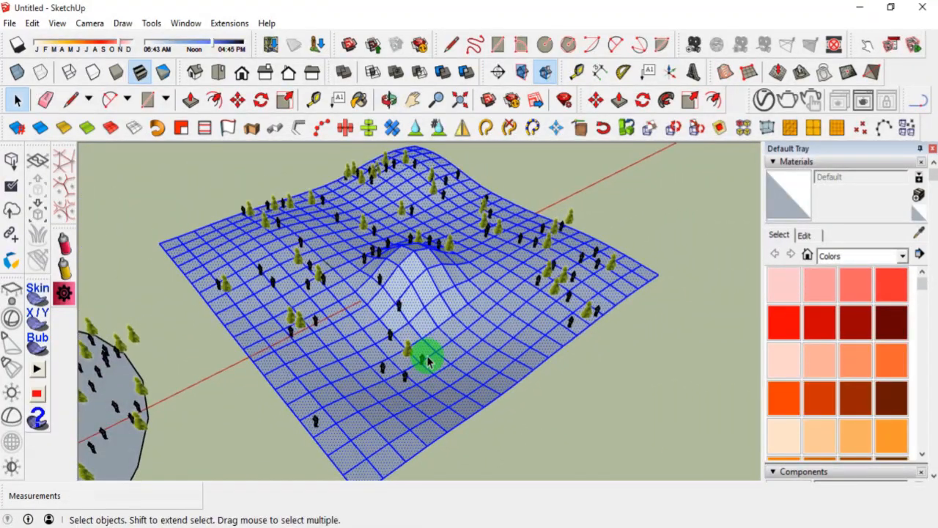
pyautogui.moveTo(415, 328); pyautogui.dragTo(394, 381, button='middle')
pyautogui.scroll(3, 395, 387)
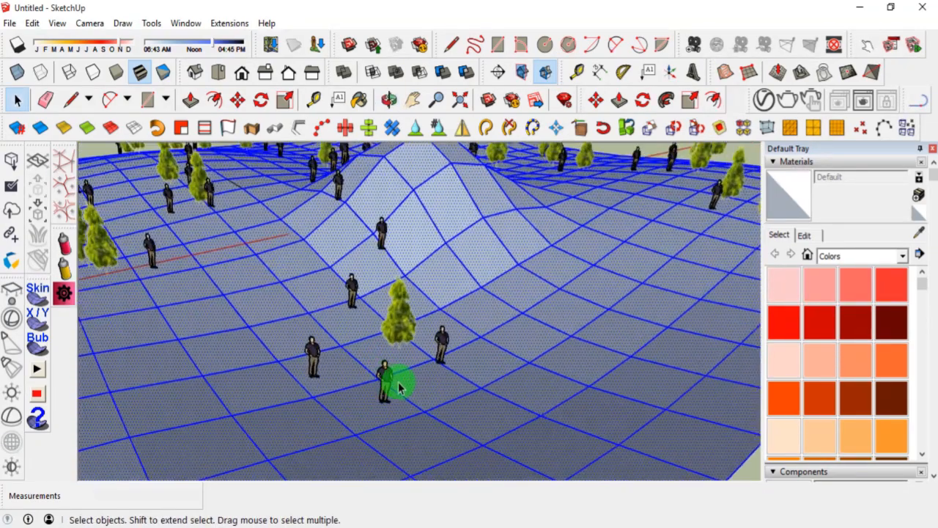
pyautogui.scroll(3, 394, 387)
pyautogui.scroll(-4, 360, 280)
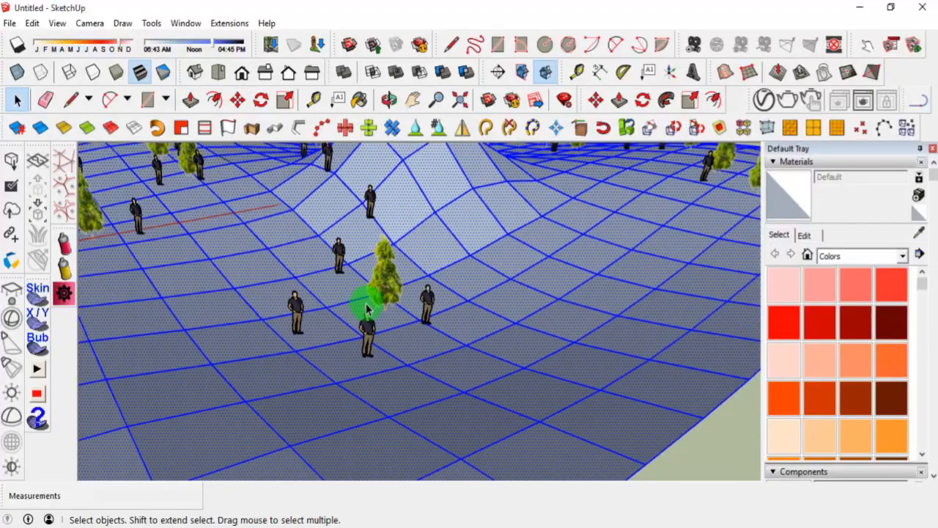
pyautogui.scroll(5, 371, 342)
pyautogui.moveTo(375, 361); pyautogui.dragTo(310, 253, button='middle')
pyautogui.scroll(-10, 391, 376)
pyautogui.scroll(3, 446, 218)
pyautogui.scroll(-5, 311, 253)
pyautogui.moveTo(444, 304)
pyautogui.mouseDown(button='middle')
pyautogui.moveTo(365, 369)
pyautogui.moveTo(391, 279)
pyautogui.mouseUp(button='middle')
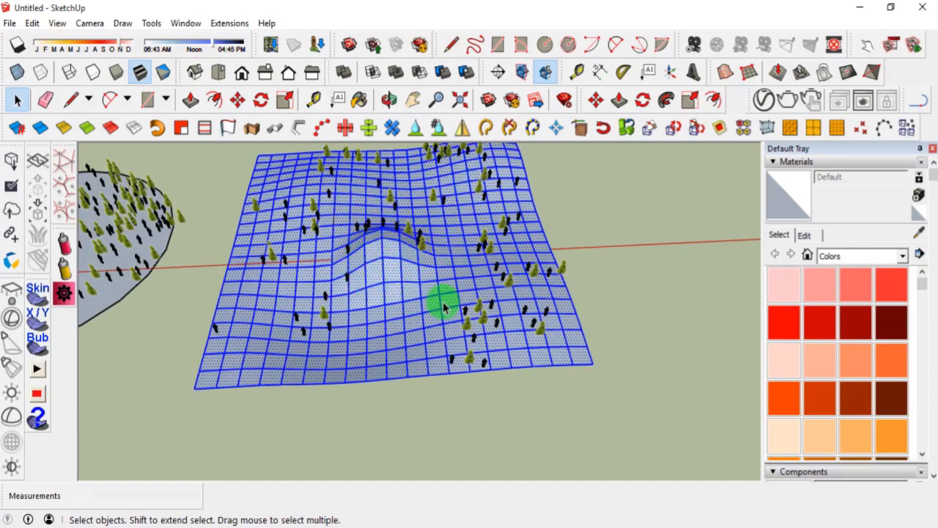
pyautogui.moveTo(411, 341)
pyautogui.mouseDown(button='middle')
pyautogui.moveTo(380, 356)
pyautogui.moveTo(401, 359)
pyautogui.moveTo(374, 375)
pyautogui.moveTo(408, 374)
pyautogui.mouseUp(button='middle')
# Reopen Components Spray, set the pressure to 90% with stacking disallowed, and spray people and trees over the selected terrain faces.
pyautogui.click(65, 245)
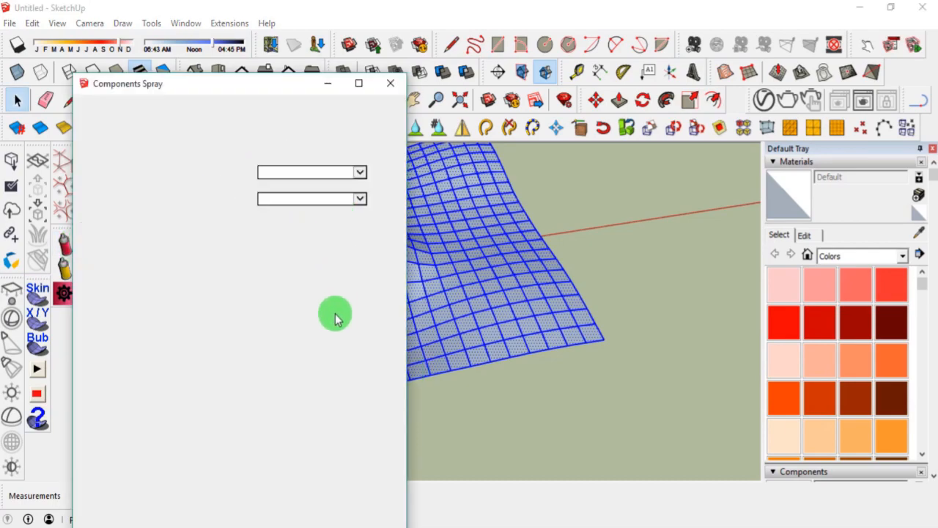
pyautogui.scroll(-1, 401, 173)
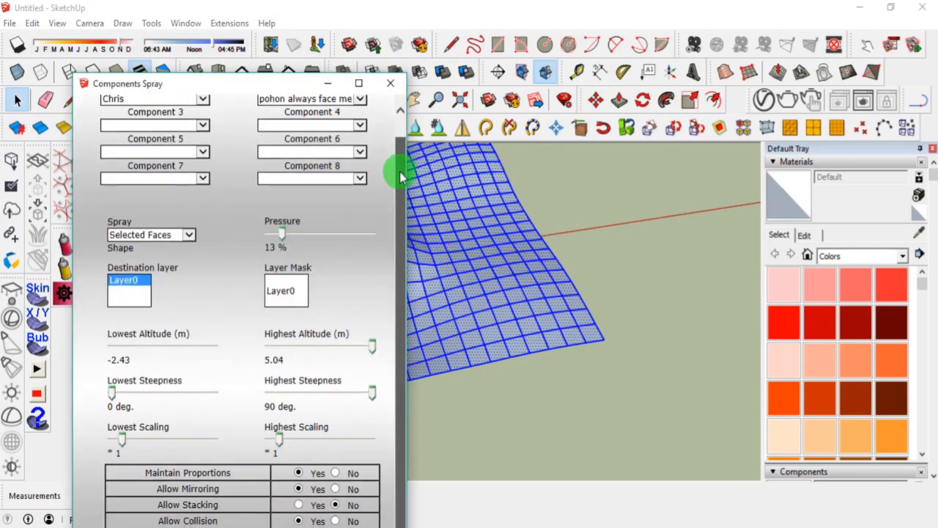
pyautogui.scroll(-1, 401, 173)
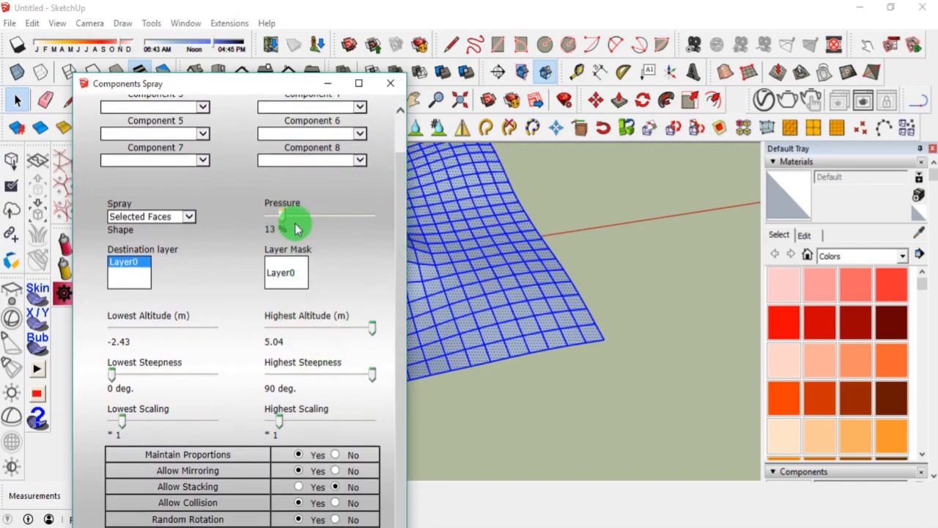
pyautogui.moveTo(296, 228); pyautogui.dragTo(353, 235)
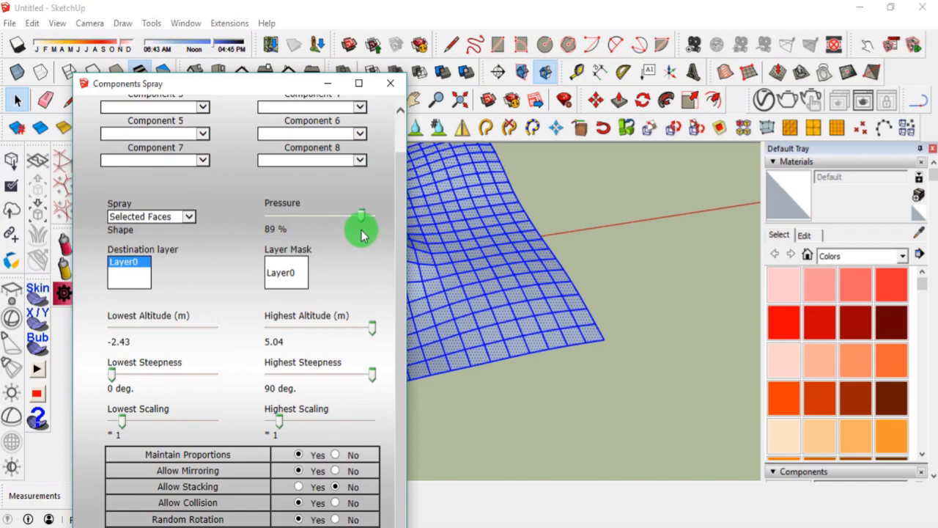
pyautogui.moveTo(364, 233)
pyautogui.mouseDown()
pyautogui.moveTo(315, 220)
pyautogui.moveTo(364, 222)
pyautogui.mouseUp()
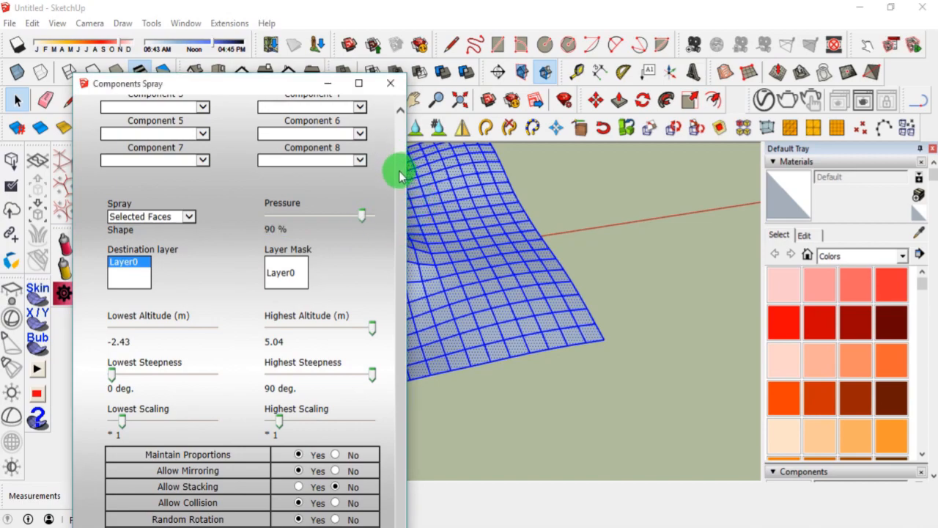
pyautogui.moveTo(398, 176); pyautogui.dragTo(398, 130)
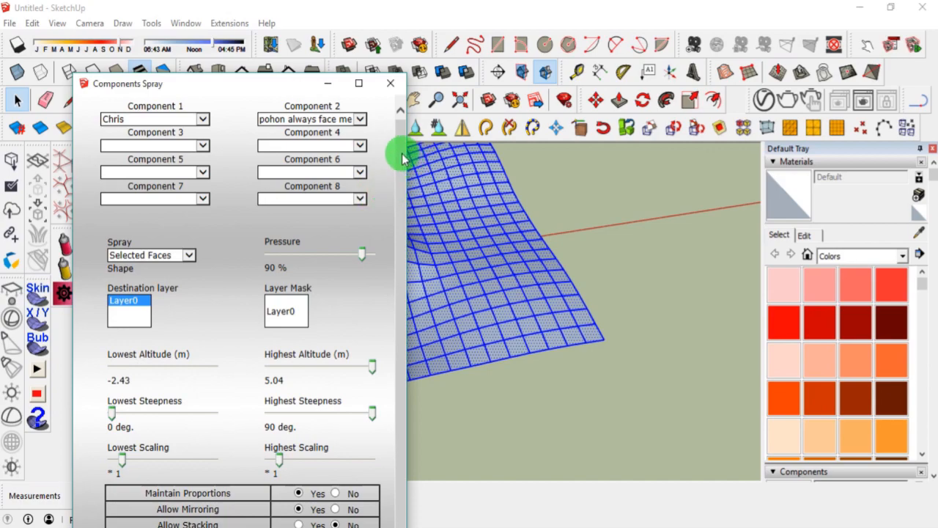
pyautogui.moveTo(261, 84)
pyautogui.mouseDown()
pyautogui.moveTo(181, 6)
pyautogui.moveTo(193, 16)
pyautogui.mouseUp()
pyautogui.scroll(-1, 328, 155)
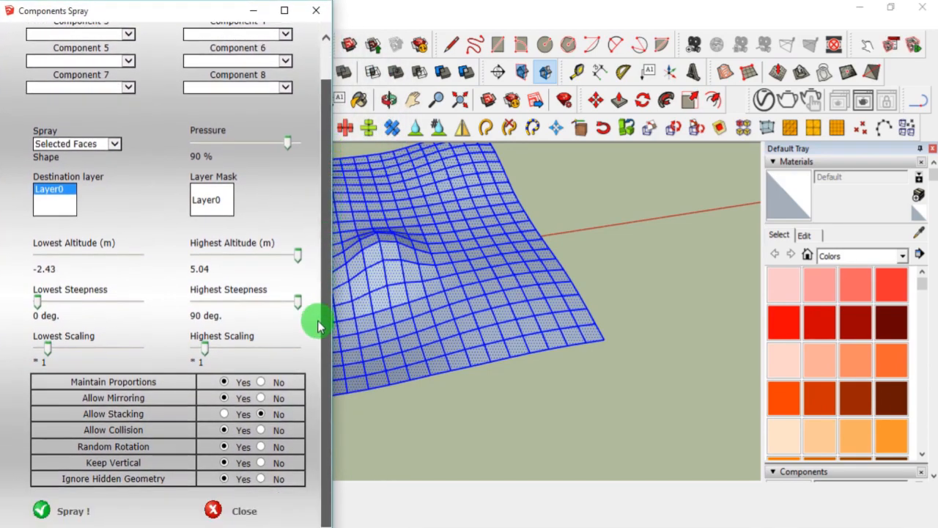
pyautogui.click(262, 413)
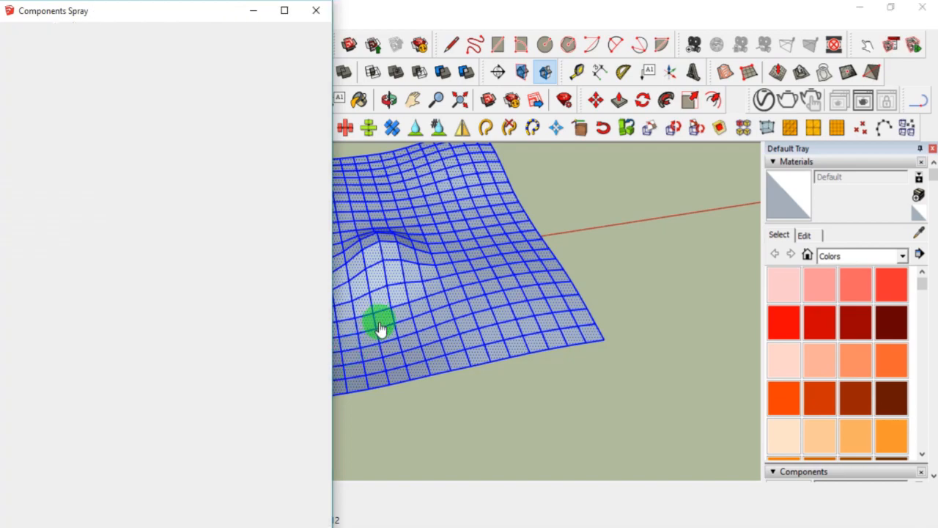
# Examine the people and trees distributed over the terrain mesh up close, and compare them with the circular face and the curved path.
pyautogui.moveTo(334, 387); pyautogui.dragTo(347, 272, button='middle')
pyautogui.scroll(3, 331, 318)
pyautogui.moveTo(331, 318); pyautogui.dragTo(394, 356, button='middle')
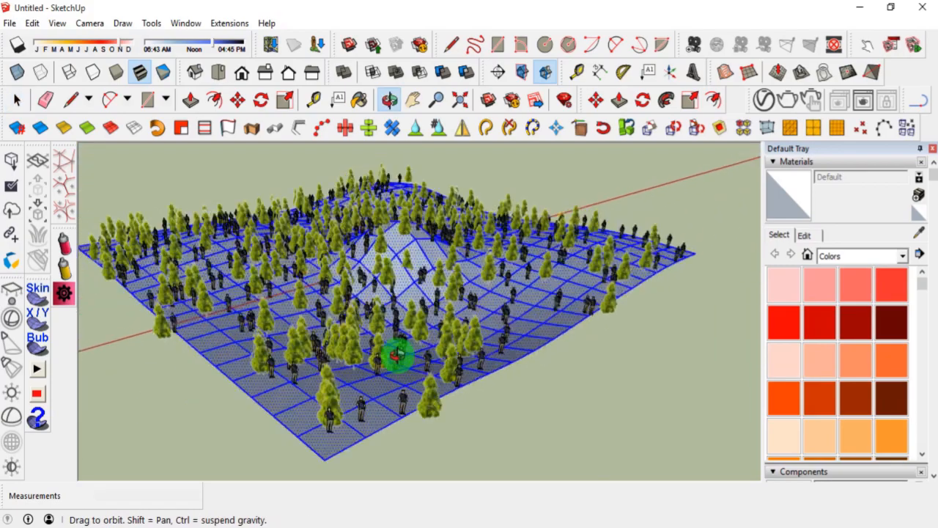
pyautogui.scroll(3, 384, 318)
pyautogui.moveTo(384, 318); pyautogui.dragTo(520, 306, button='middle')
pyautogui.scroll(-3, 411, 370)
pyautogui.scroll(-3, 400, 368)
pyautogui.scroll(3, 267, 364)
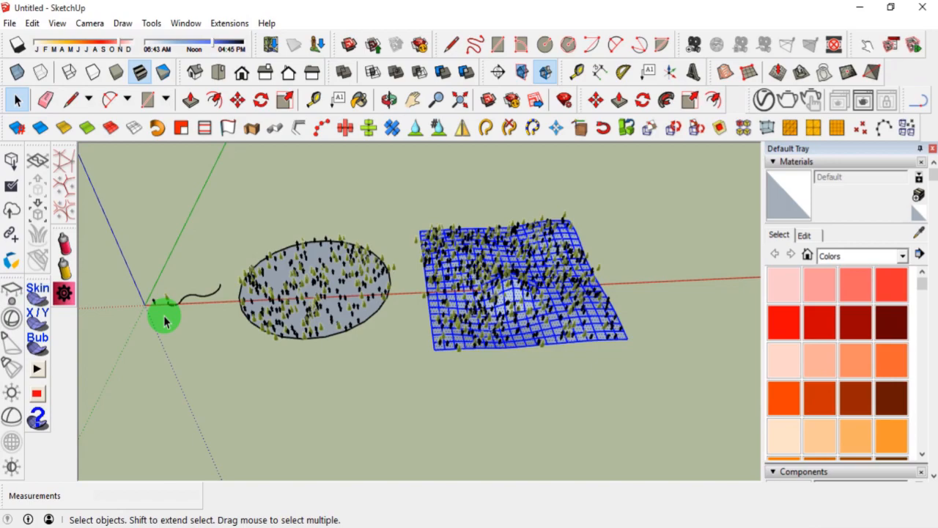
pyautogui.scroll(2, 495, 336)
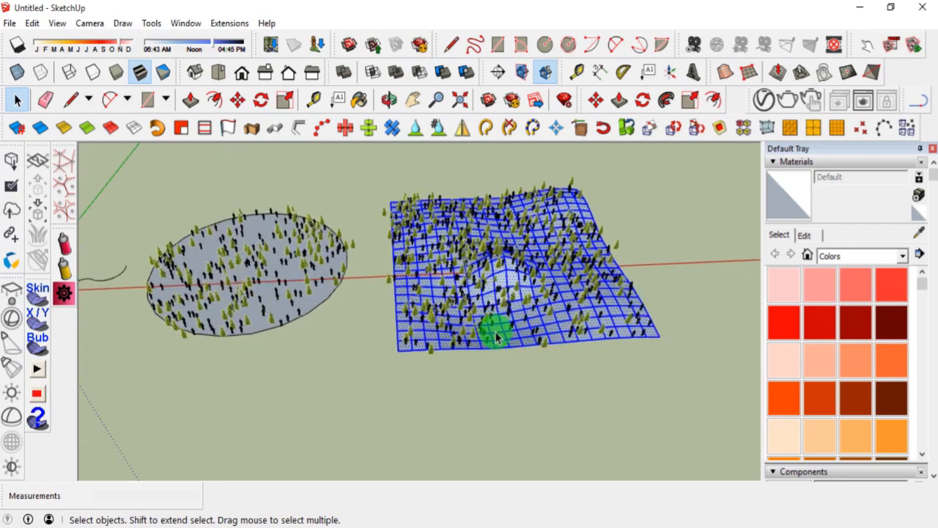
pyautogui.scroll(-2, 650, 394)
pyautogui.scroll(-1, 486, 423)
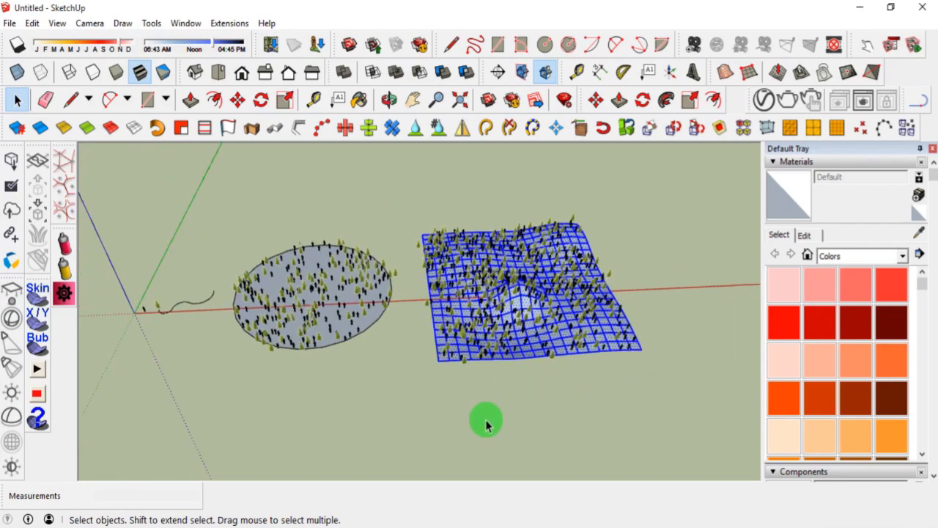
pyautogui.moveTo(514, 406); pyautogui.dragTo(459, 401, button='middle')
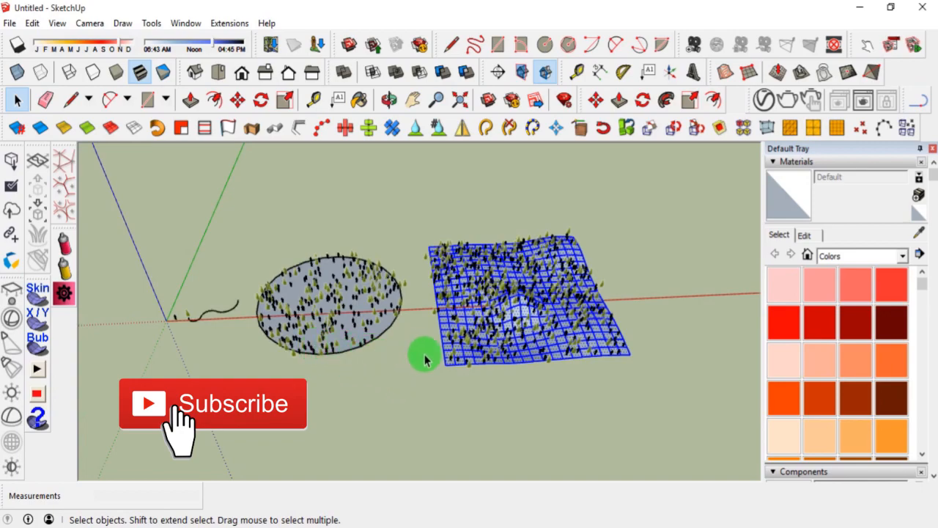
pyautogui.scroll(4, 360, 330)
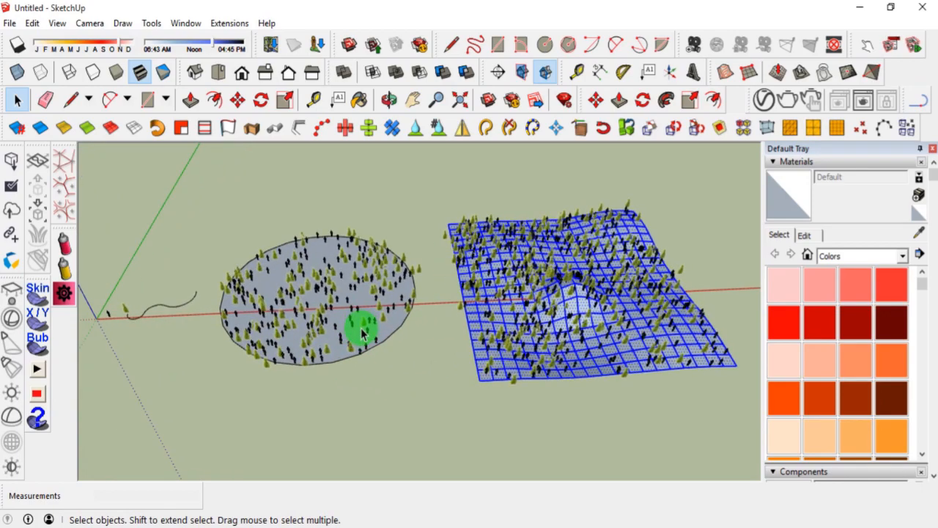